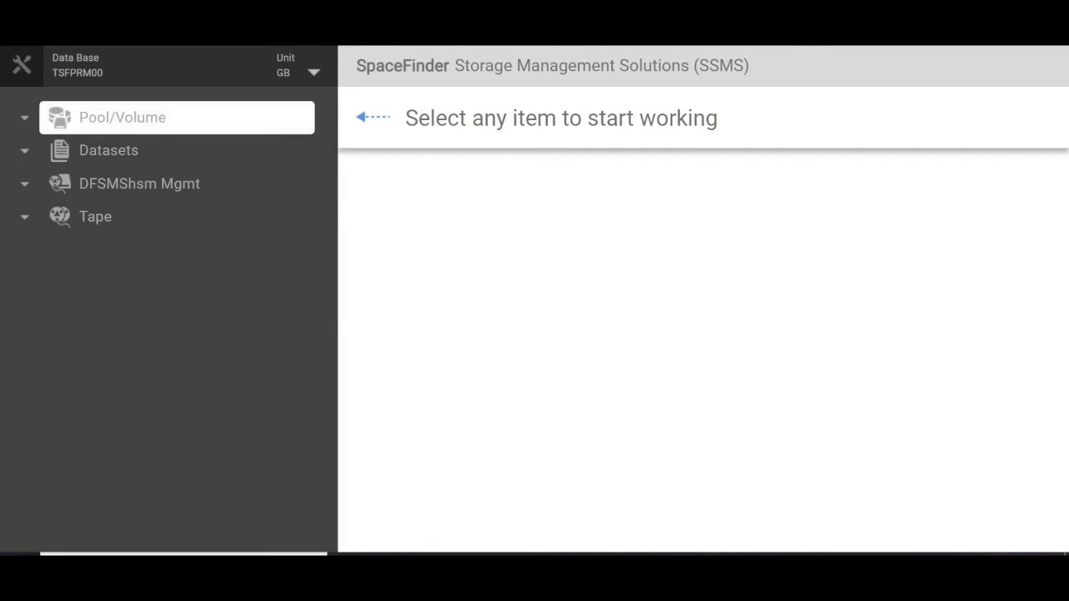
- Open the Pool/Volume Detail query and define a filter rule for Percent Used greater than 75
{"action": "left_click", "coordinate": [122, 117]}
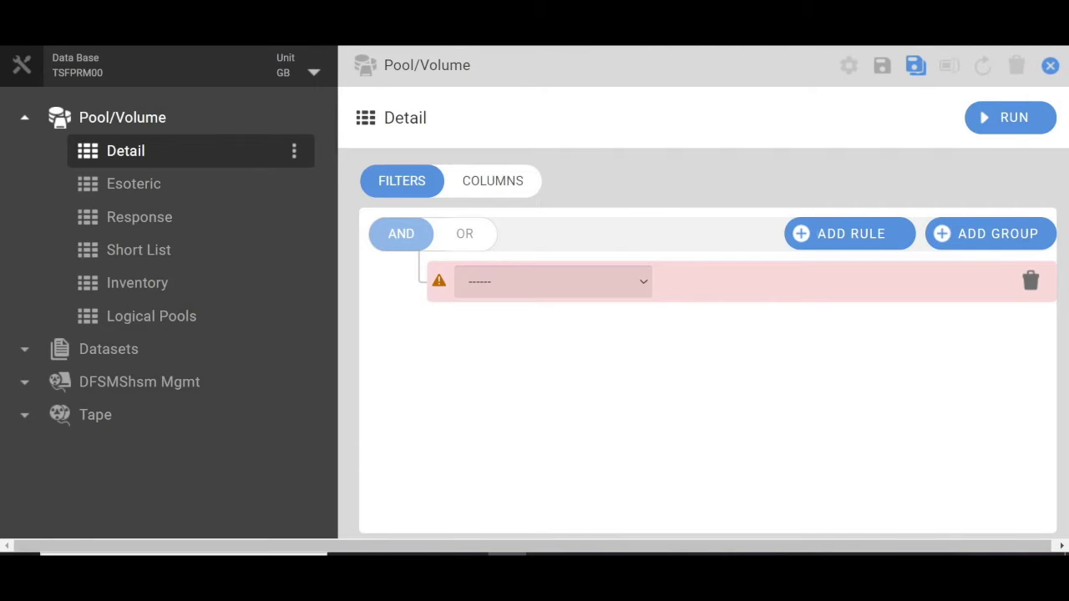
{"action": "left_click", "coordinate": [553, 281]}
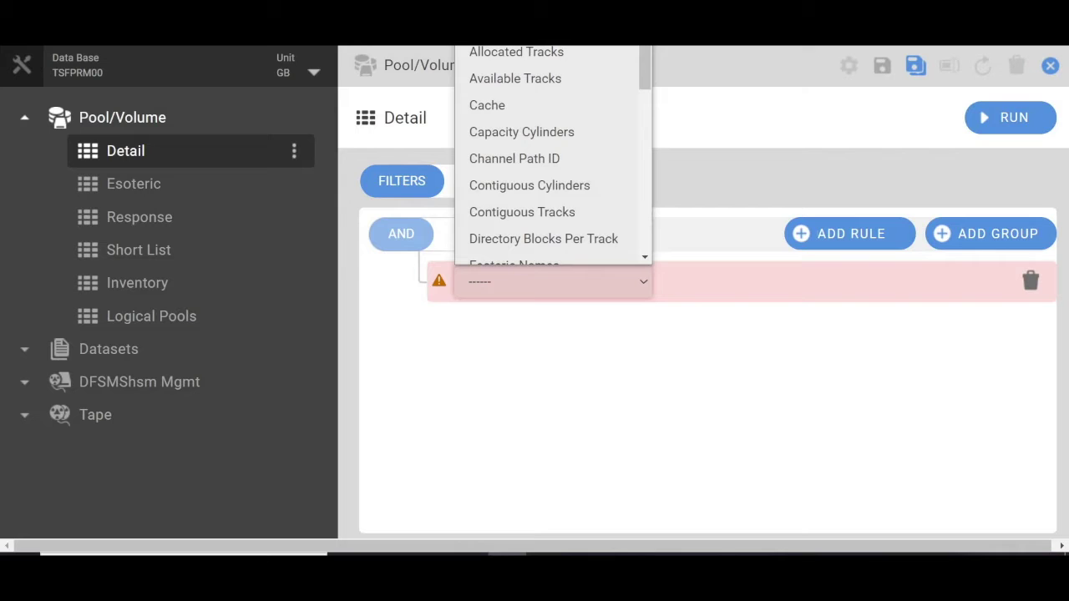
{"action": "scroll", "coordinate": [553, 155], "scroll_direction": "down", "scroll_amount": 5}
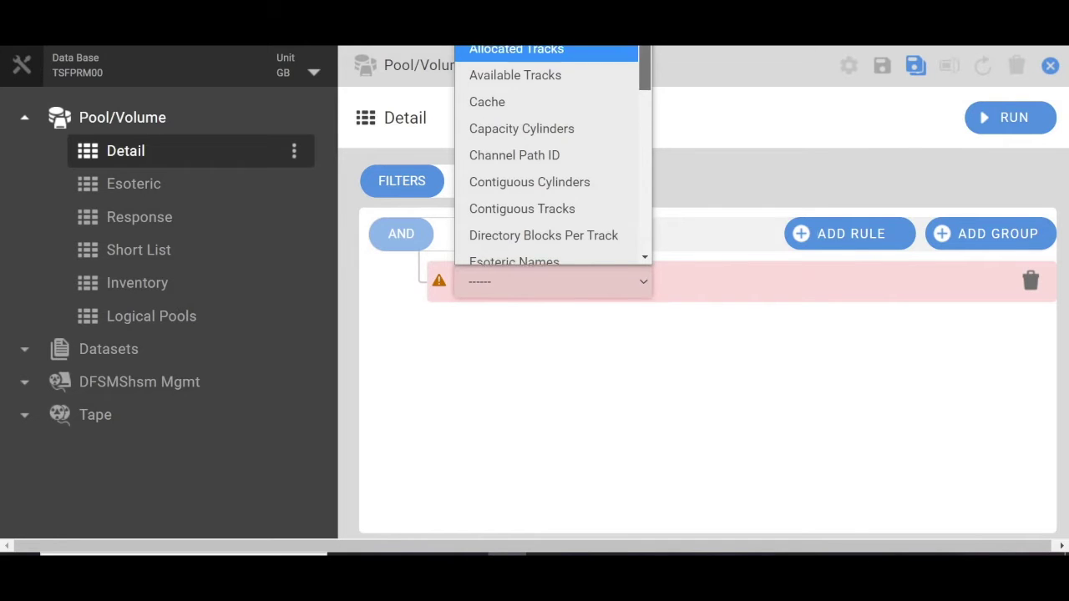
{"action": "scroll", "coordinate": [553, 155], "scroll_direction": "down", "scroll_amount": 3}
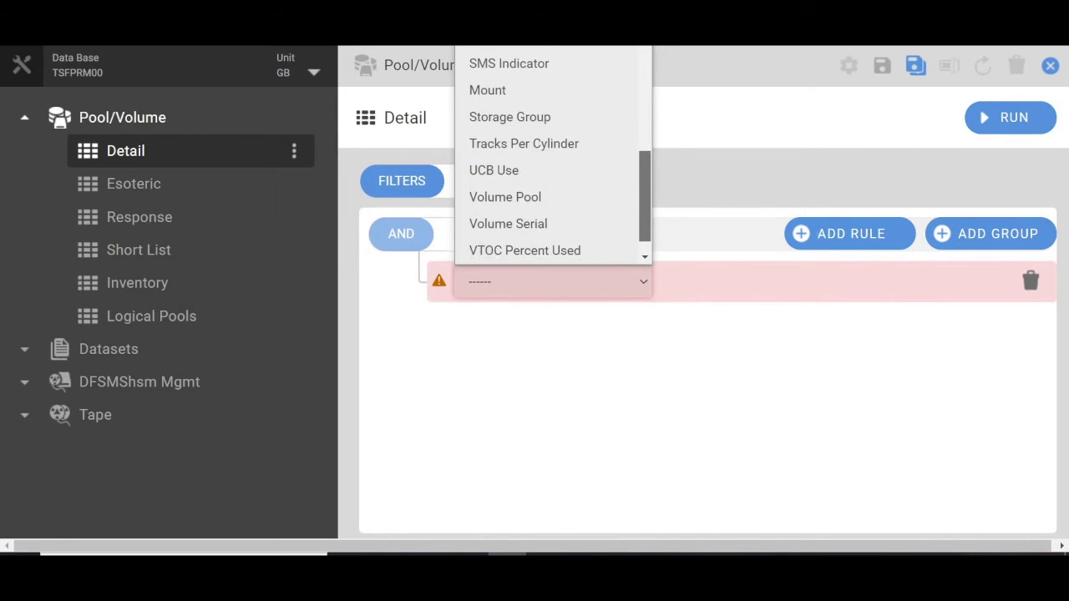
{"action": "scroll", "coordinate": [553, 155], "scroll_direction": "up", "scroll_amount": 5}
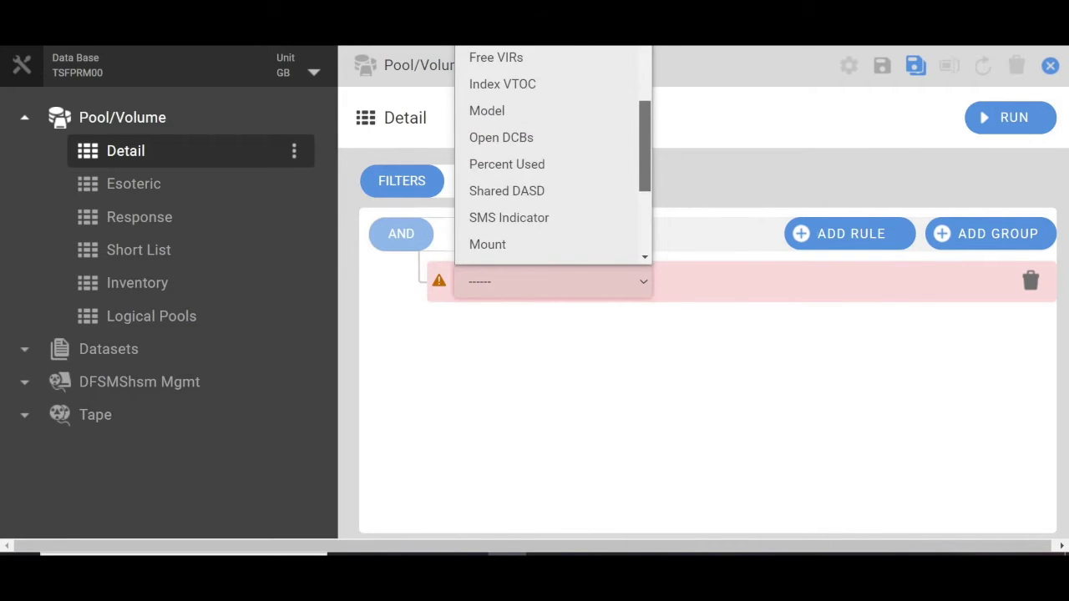
{"action": "scroll", "coordinate": [637, 91], "scroll_direction": "up", "scroll_amount": 3}
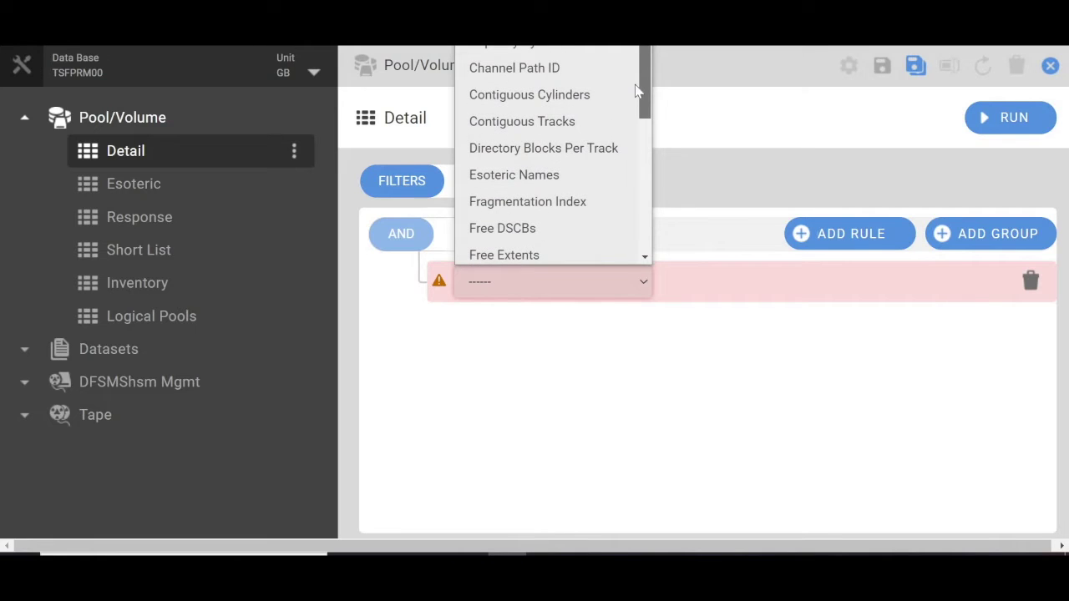
{"action": "scroll", "coordinate": [636, 85], "scroll_direction": "up", "scroll_amount": 1}
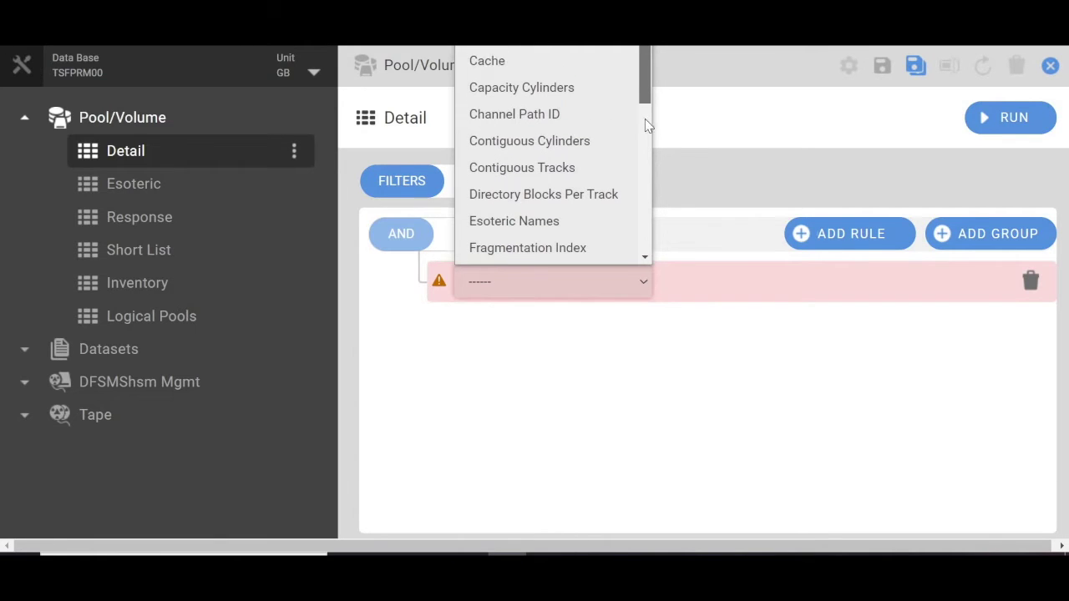
{"action": "left_click_drag", "start_coordinate": [644, 122], "coordinate": [645, 171]}
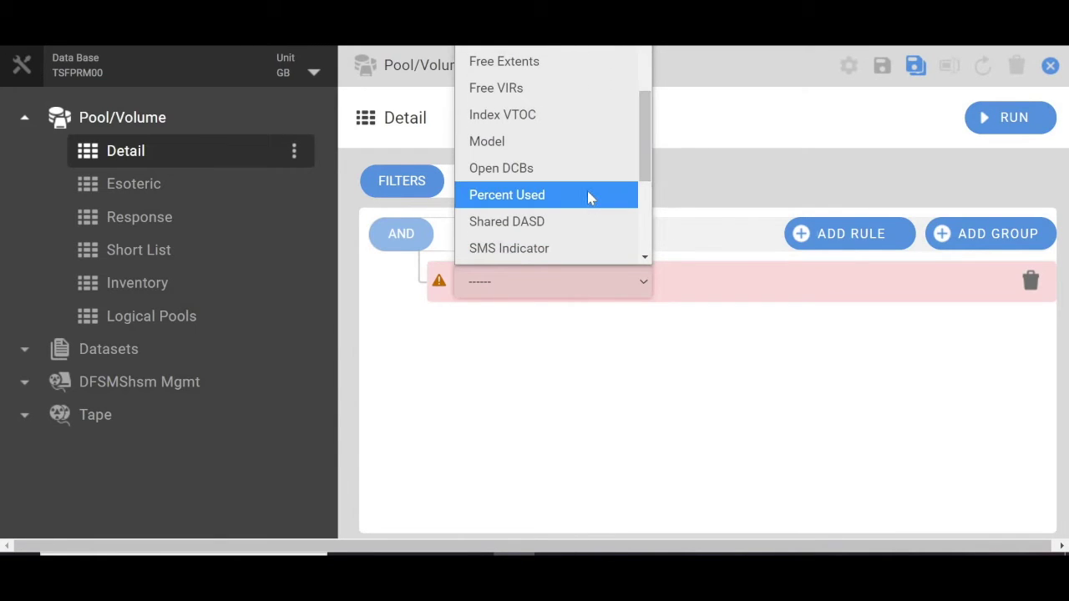
{"action": "left_click", "coordinate": [590, 193]}
{"action": "left_click", "coordinate": [574, 321]}
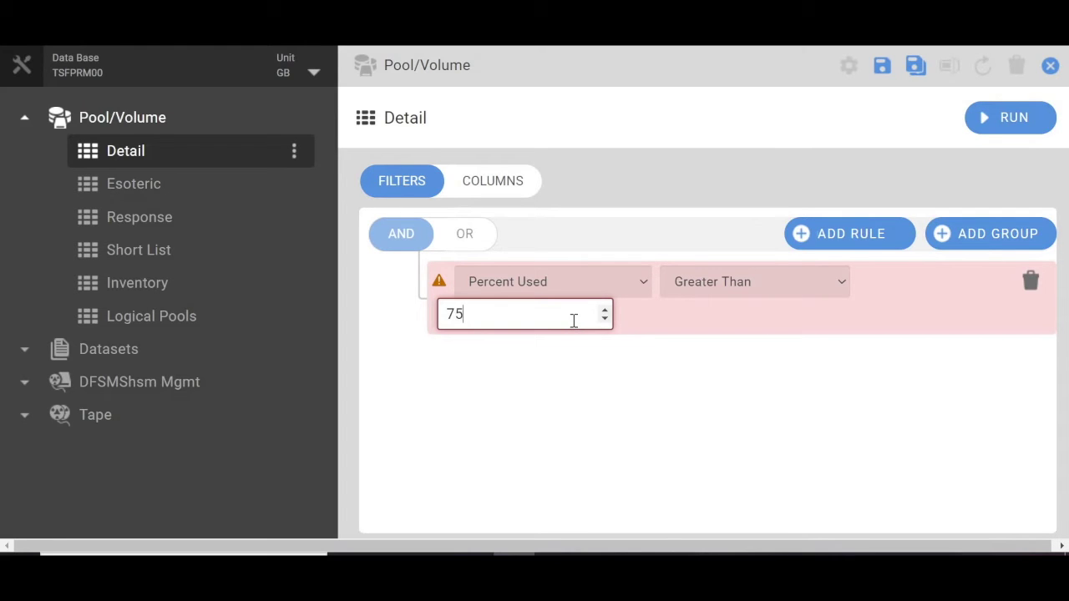
{"action": "left_click", "coordinate": [842, 285]}
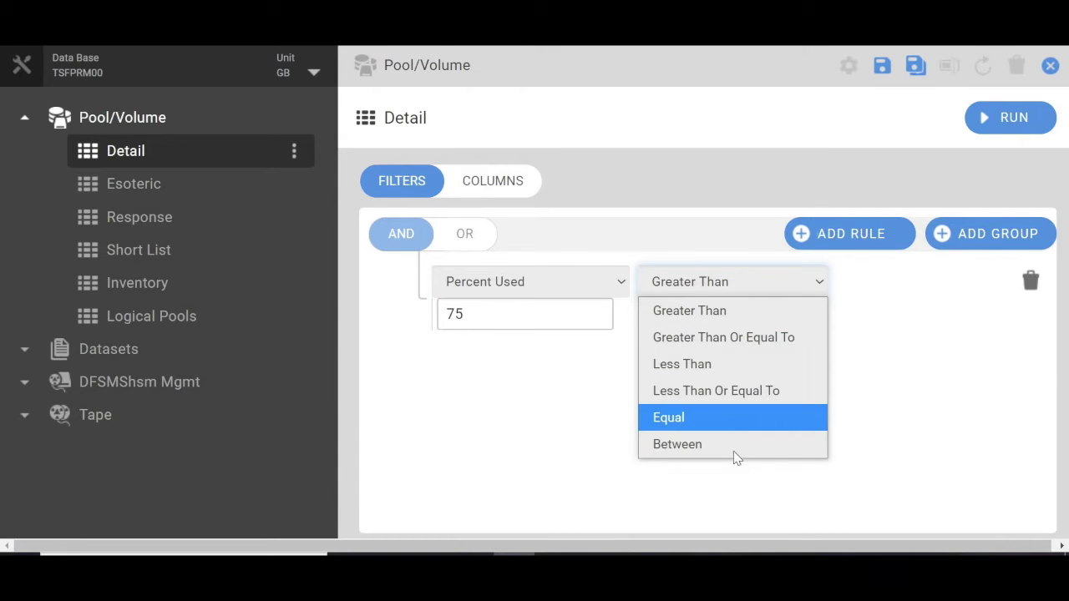
{"action": "left_click", "coordinate": [551, 375]}
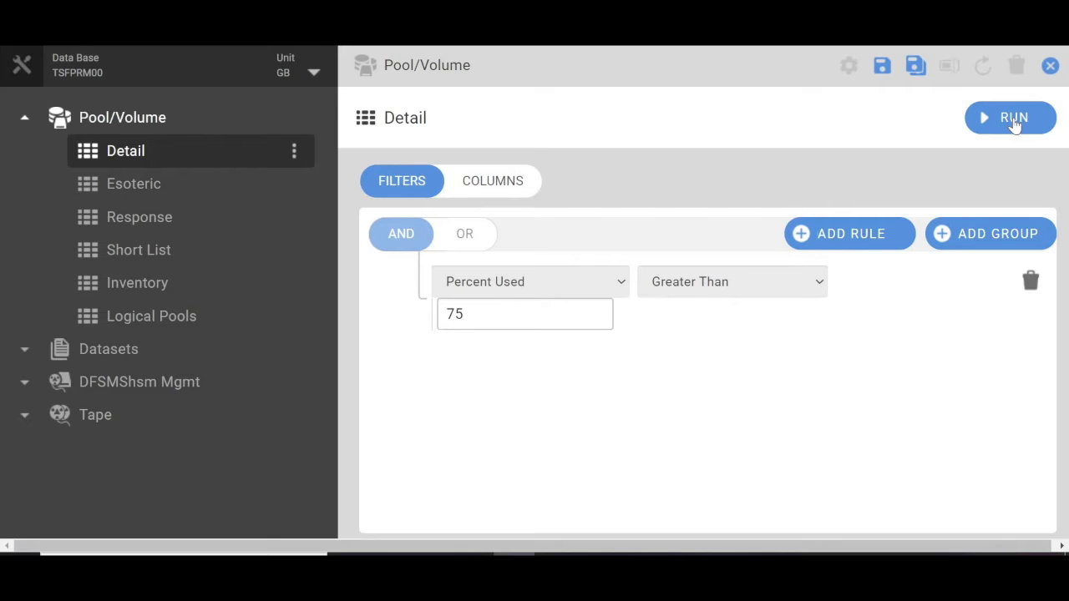
- Run the filtered Detail query and inspect the Percent Used bars of individual volumes in the chart
{"action": "left_click", "coordinate": [1014, 119]}
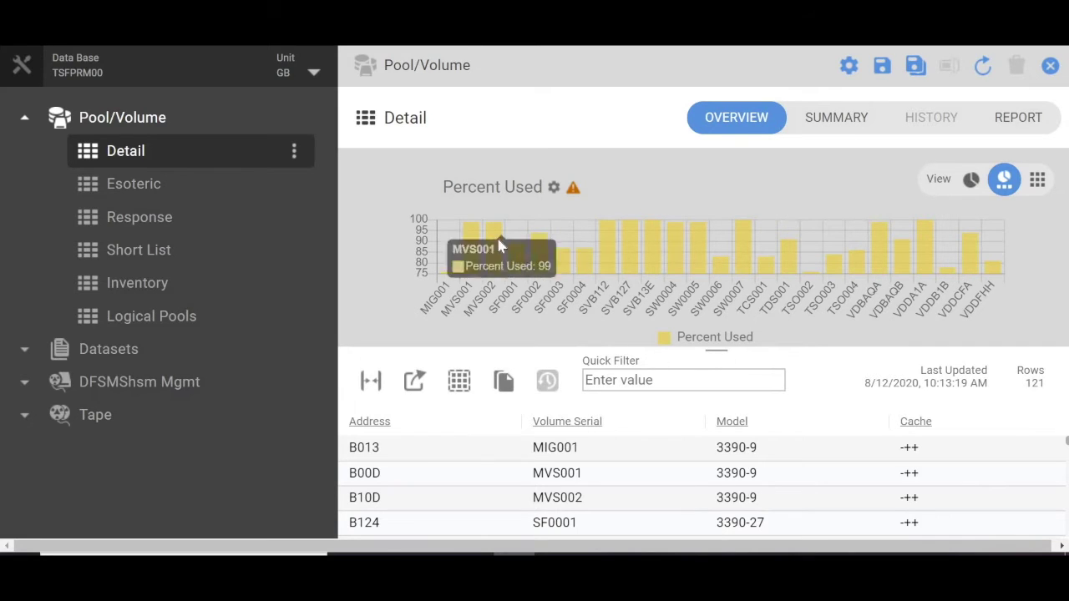
{"action": "mouse_move", "coordinate": [471, 267]}
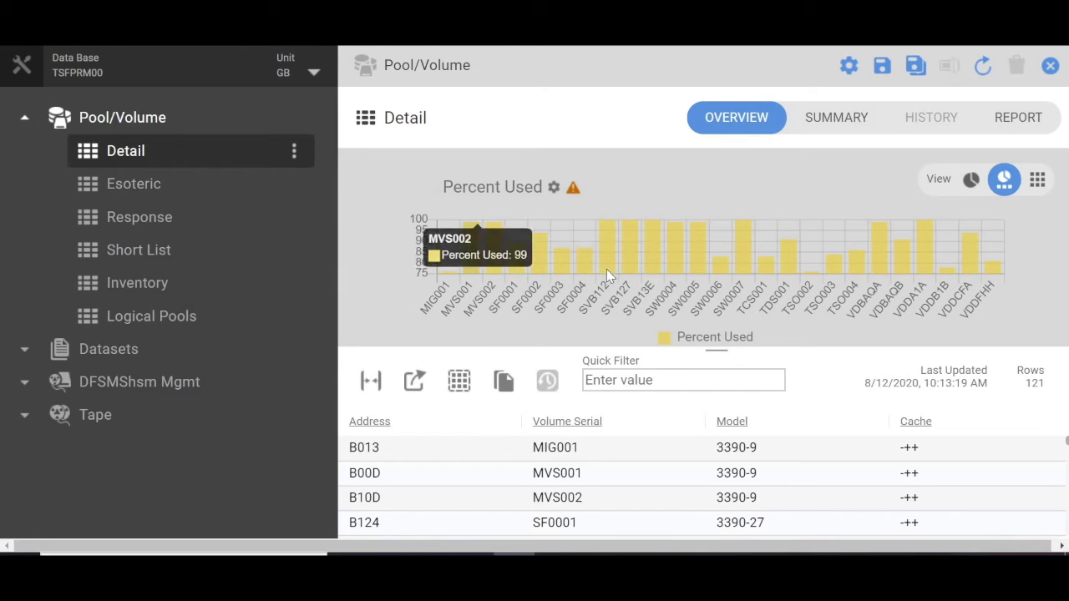
{"action": "mouse_move", "coordinate": [608, 269]}
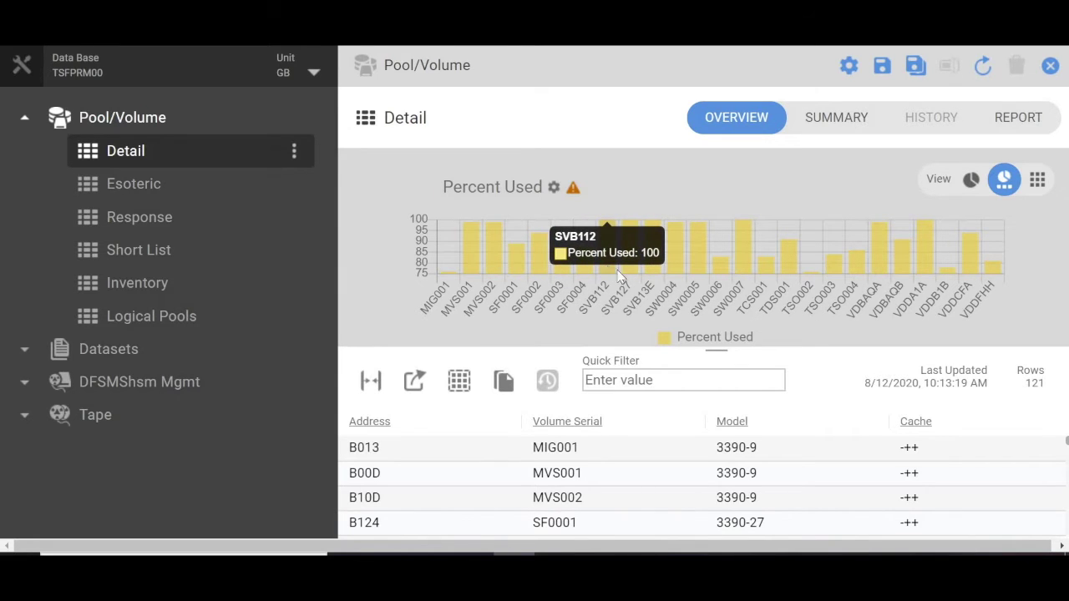
{"action": "mouse_move", "coordinate": [677, 269]}
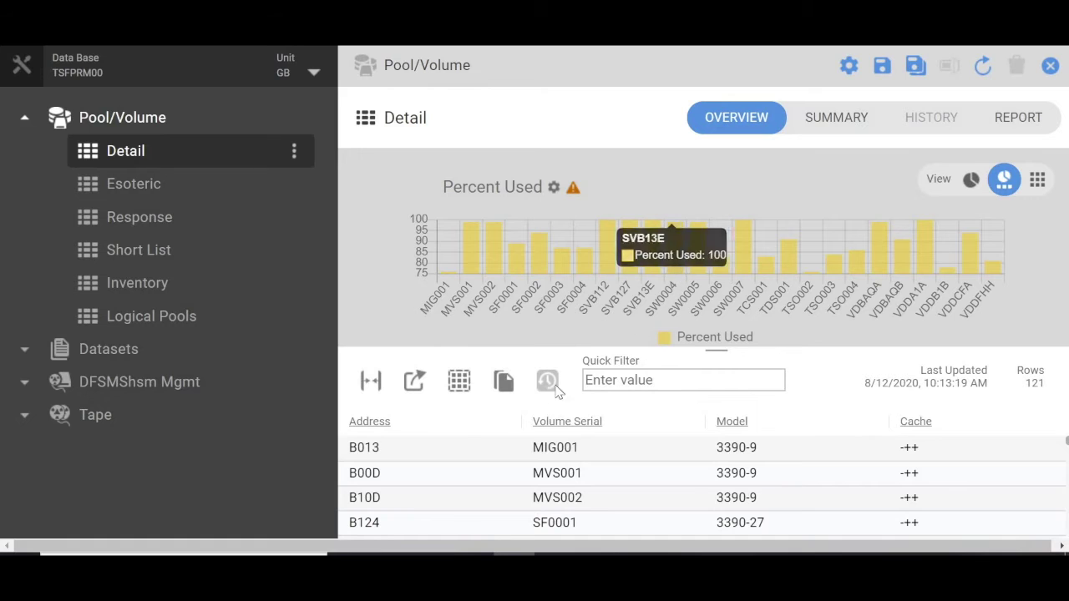
- Show the history of volume SF0001 for the manually selected dates 2020-08-11 to 2020-08-12
{"action": "left_click_drag", "start_coordinate": [717, 351], "coordinate": [709, 148]}
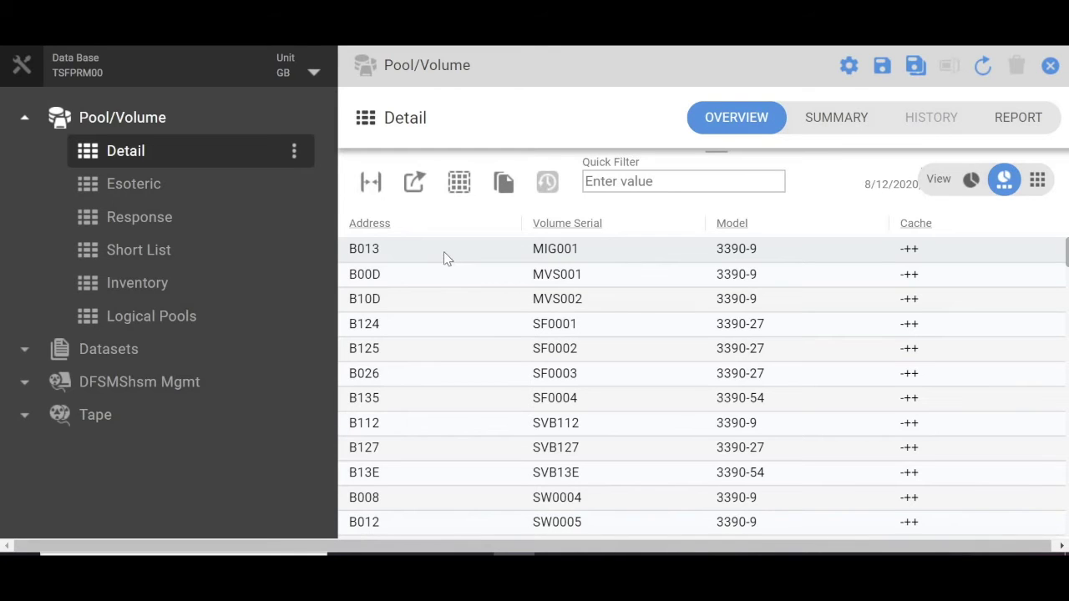
{"action": "left_click", "coordinate": [458, 331]}
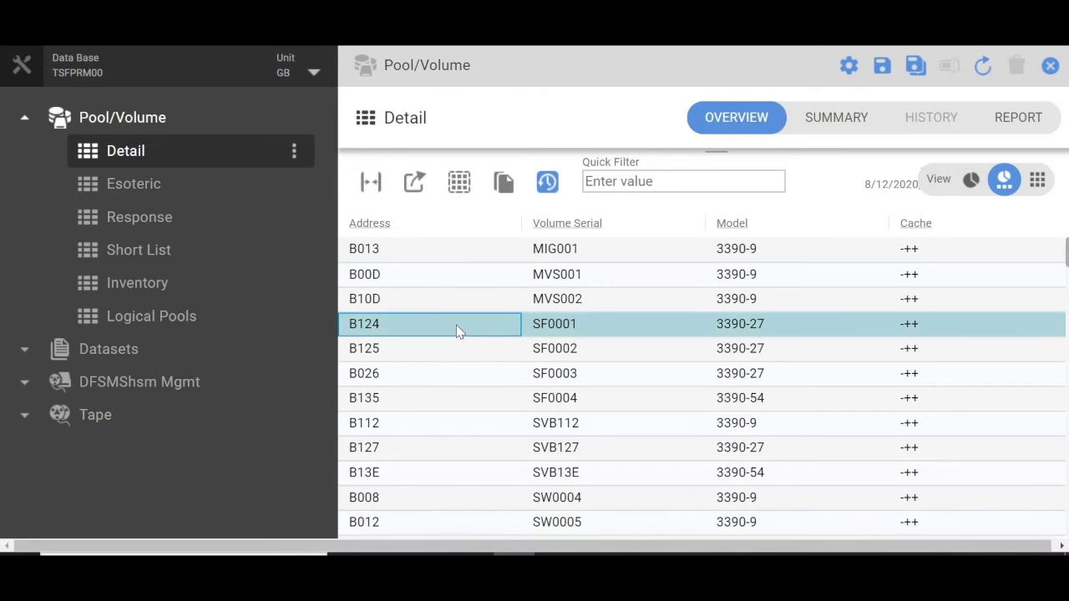
{"action": "left_click", "coordinate": [547, 183]}
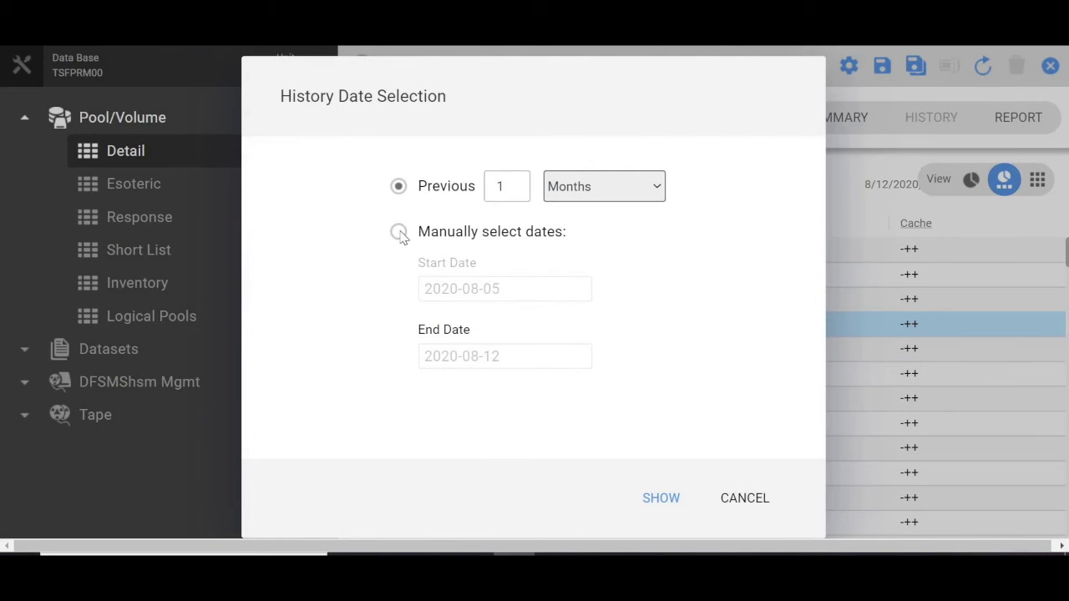
{"action": "left_click", "coordinate": [399, 233]}
{"action": "left_click", "coordinate": [519, 290]}
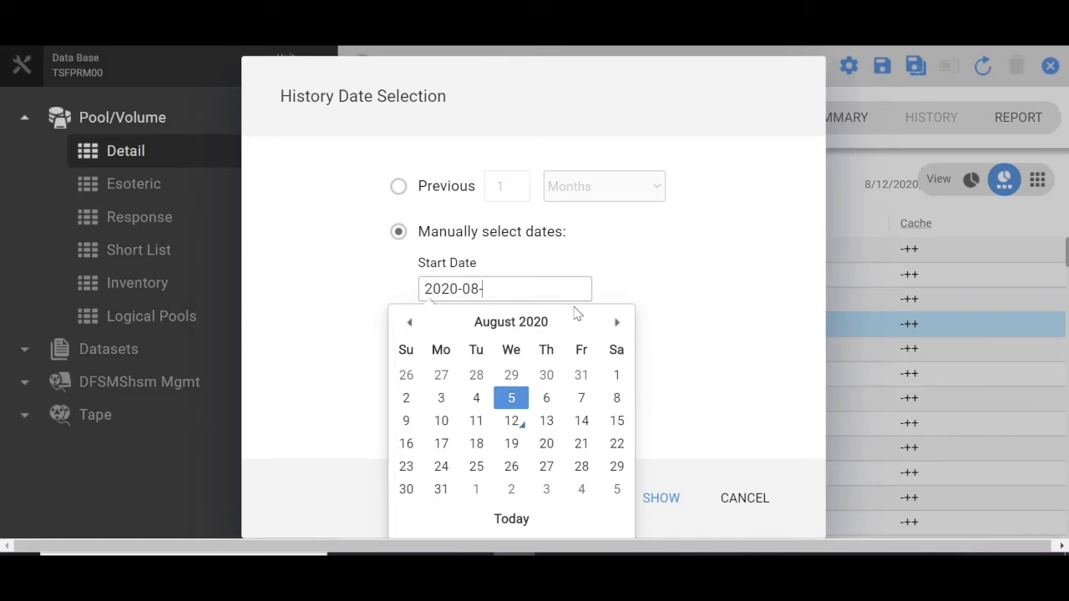
{"action": "left_click", "coordinate": [706, 346]}
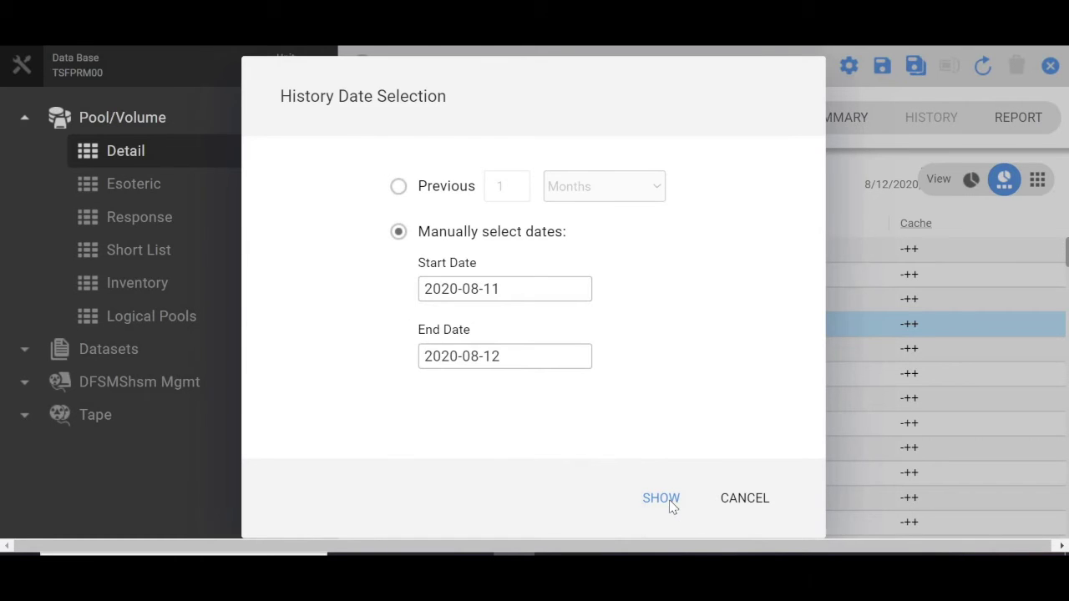
{"action": "left_click", "coordinate": [662, 499]}
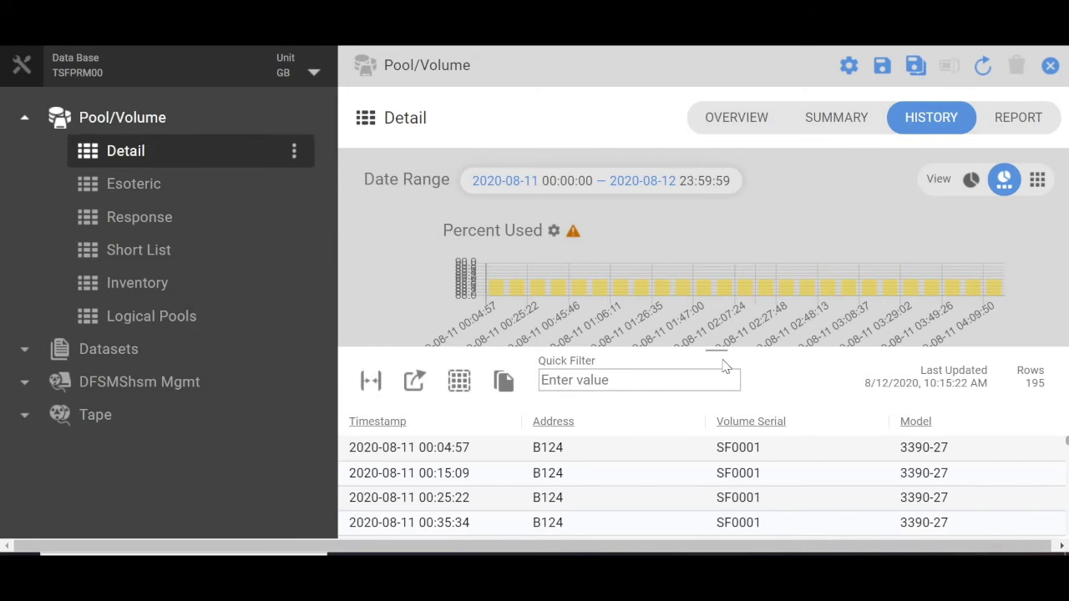
- Enlarge the Percent Used history chart to examine it, and switch the history to the table-only view
{"action": "left_click_drag", "start_coordinate": [716, 358], "coordinate": [710, 534]}
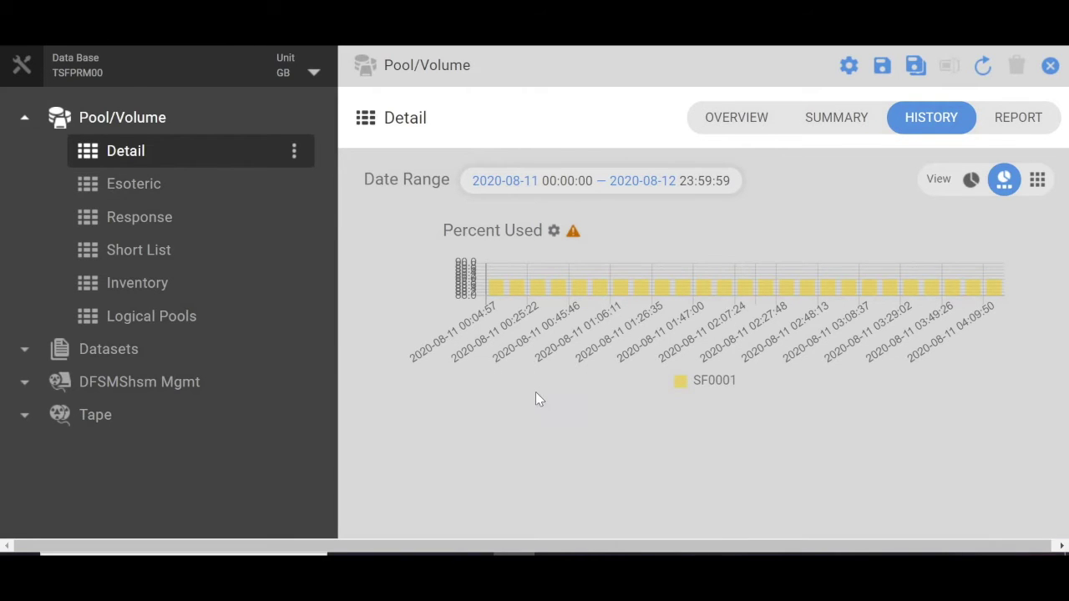
{"action": "mouse_move", "coordinate": [539, 359]}
{"action": "left_click", "coordinate": [1037, 180]}
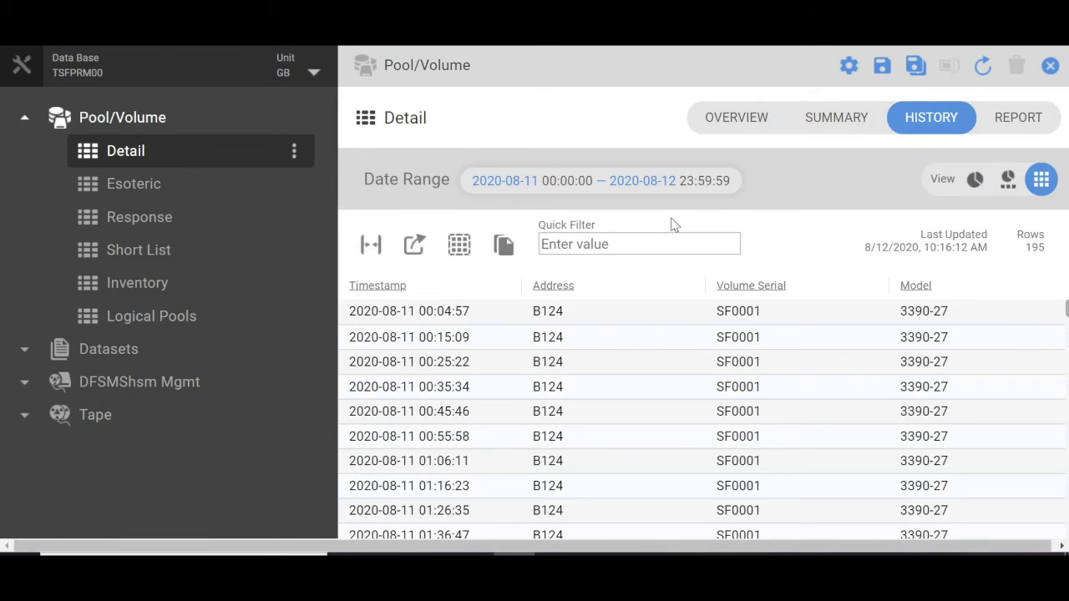
{"action": "double_click", "coordinate": [443, 313]}
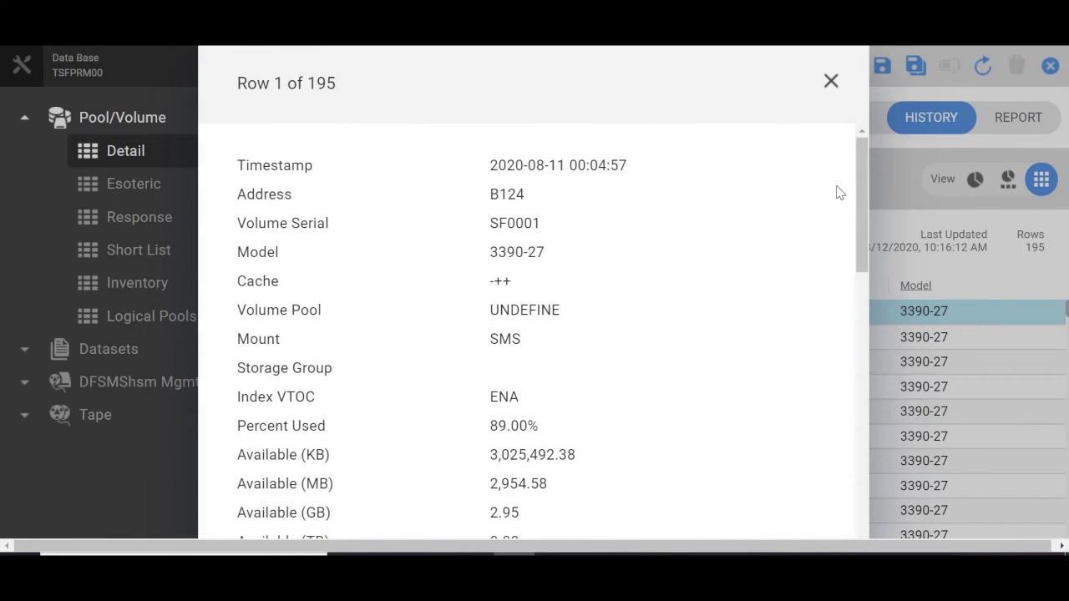
{"action": "left_click_drag", "start_coordinate": [868, 220], "coordinate": [866, 501]}
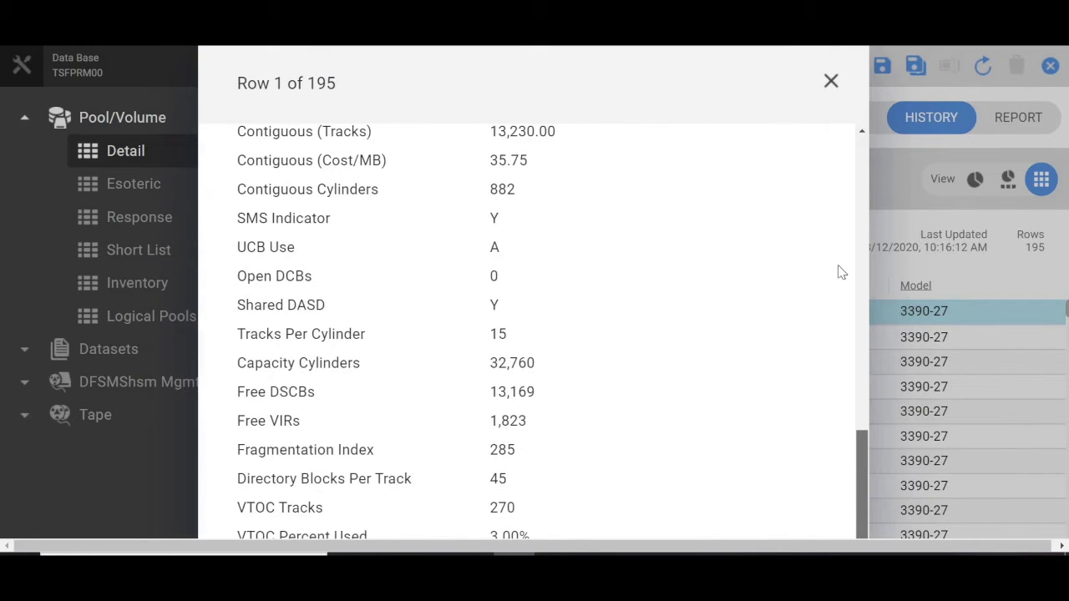
{"action": "scroll", "coordinate": [840, 270], "scroll_direction": "up", "scroll_amount": 10}
{"action": "scroll", "coordinate": [846, 173], "scroll_direction": "up", "scroll_amount": 2}
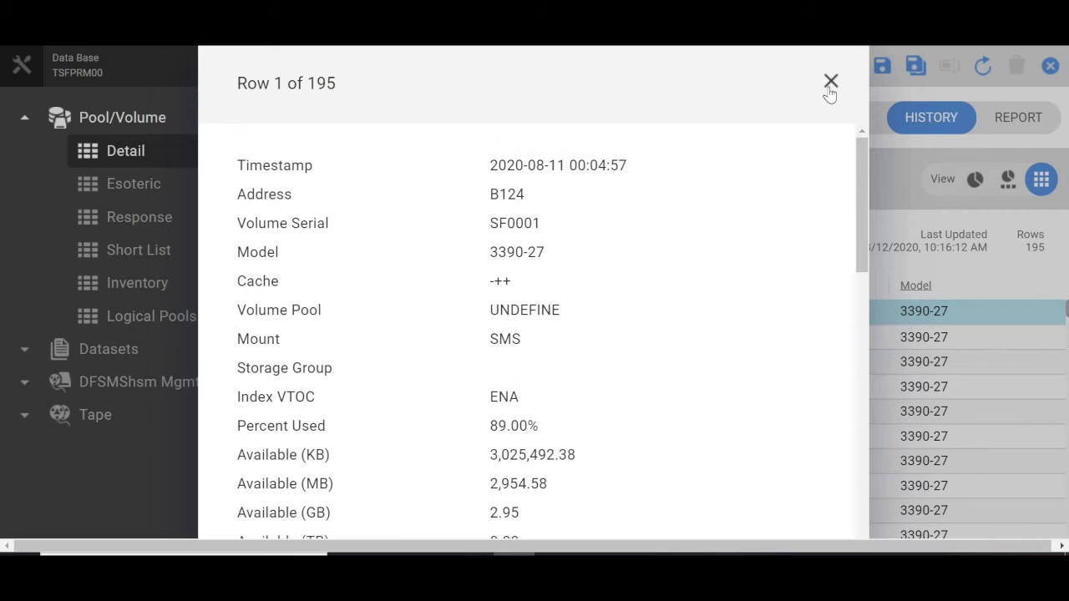
{"action": "left_click", "coordinate": [831, 82]}
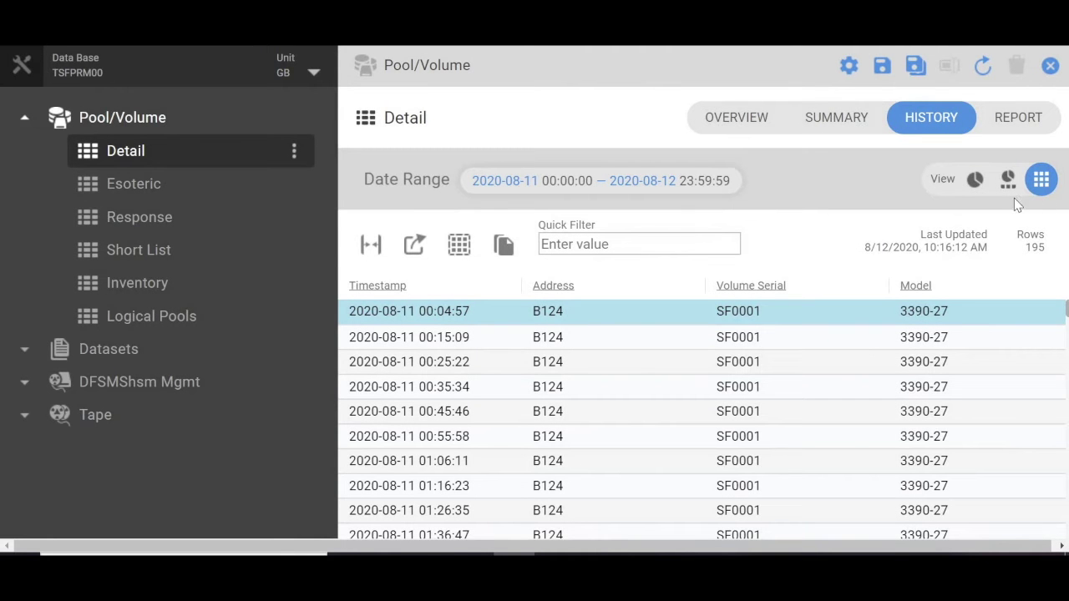
- Choose the History - Detail chart and the Detail History table for the report
{"action": "left_click", "coordinate": [1026, 122]}
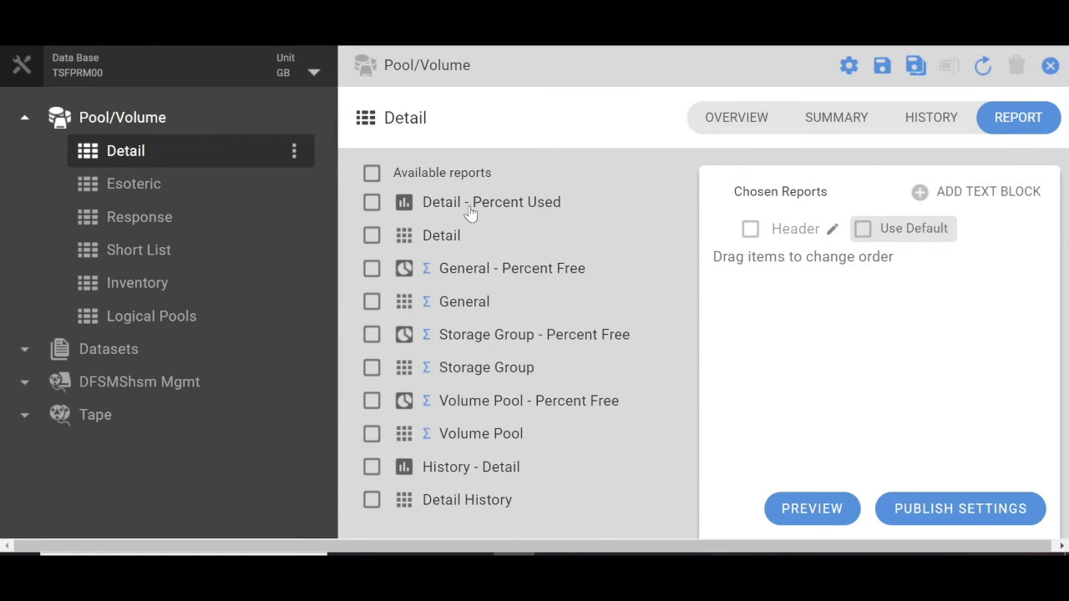
{"action": "left_click", "coordinate": [372, 469]}
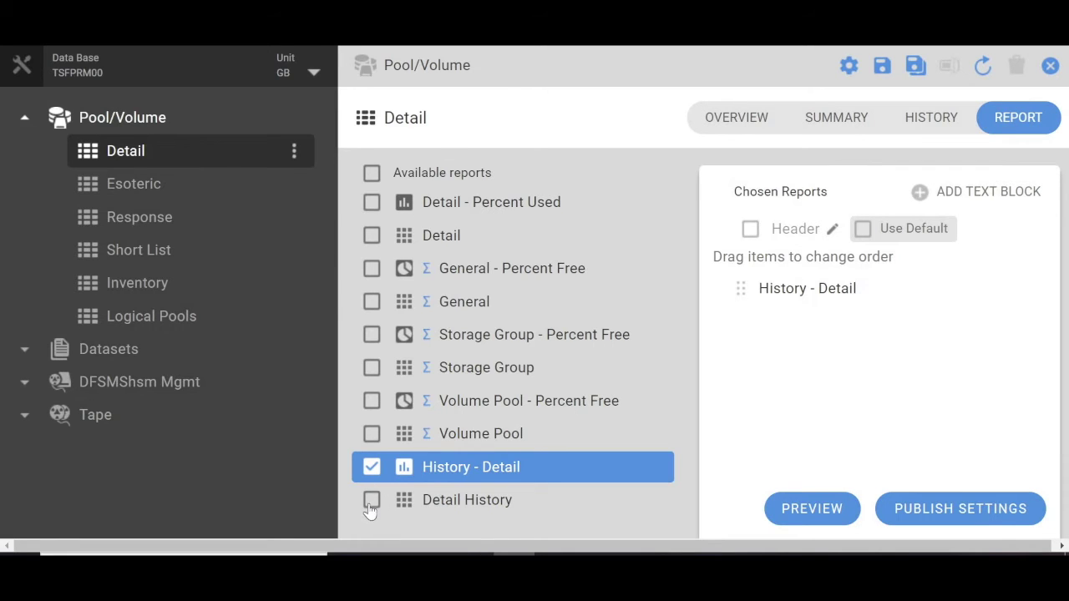
{"action": "left_click", "coordinate": [372, 501]}
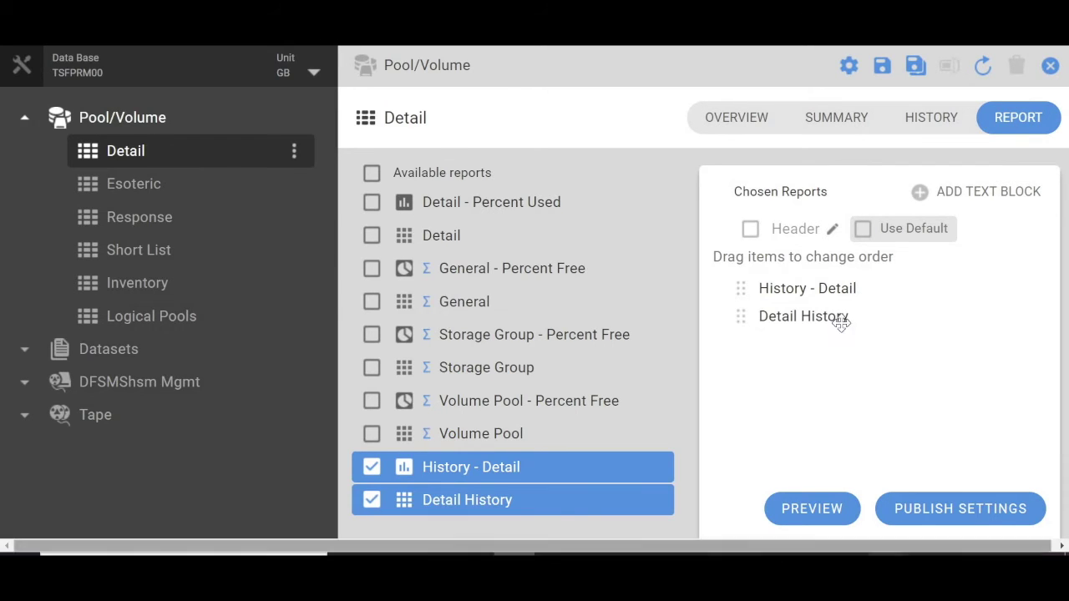
- Preview the report, review its Percent Used chart and Detail History table, and close the preview
{"action": "left_click", "coordinate": [809, 513]}
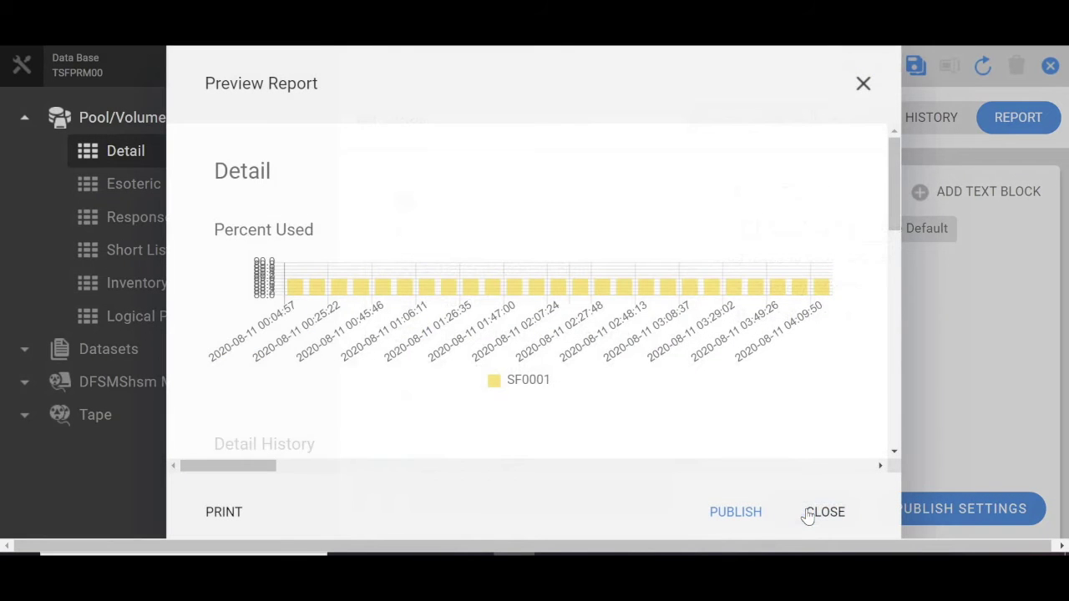
{"action": "left_click", "coordinate": [895, 453]}
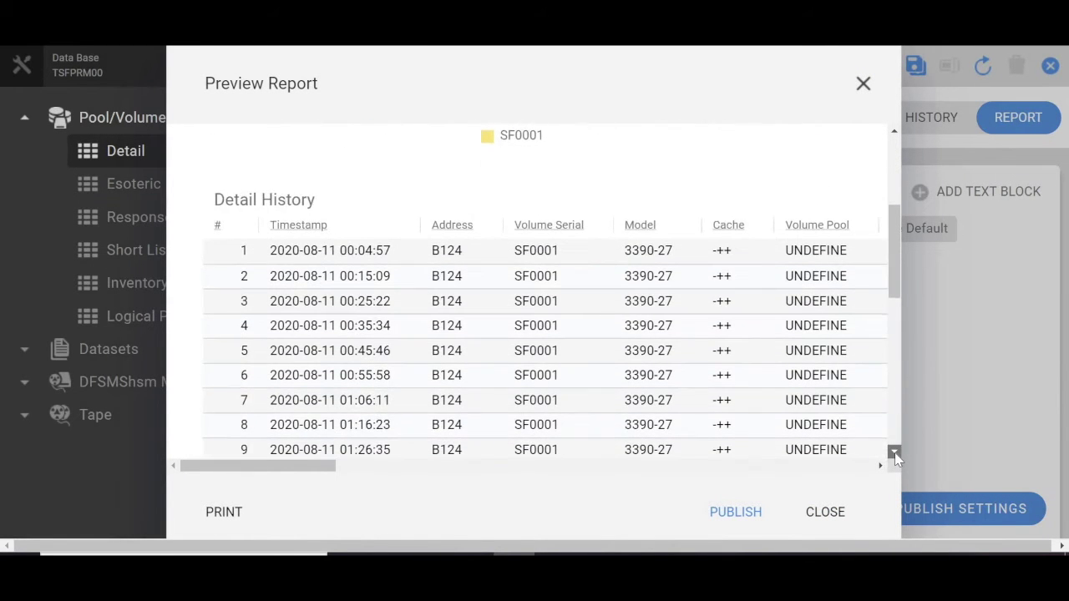
{"action": "left_click_drag", "start_coordinate": [894, 452], "coordinate": [895, 453]}
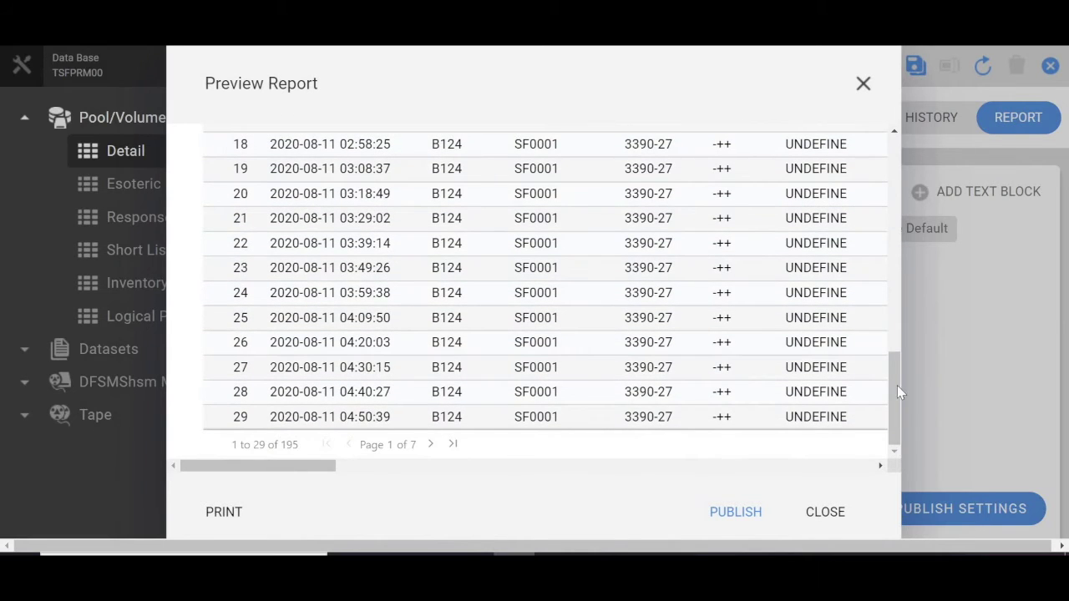
{"action": "scroll", "coordinate": [878, 248], "scroll_direction": "up", "scroll_amount": 10}
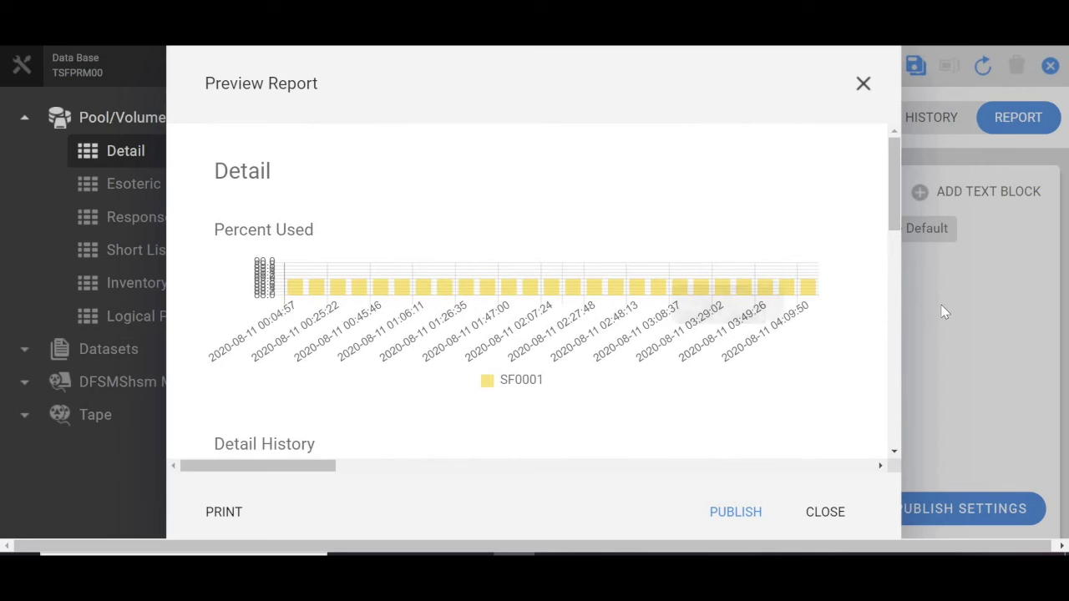
{"action": "left_click", "coordinate": [863, 83]}
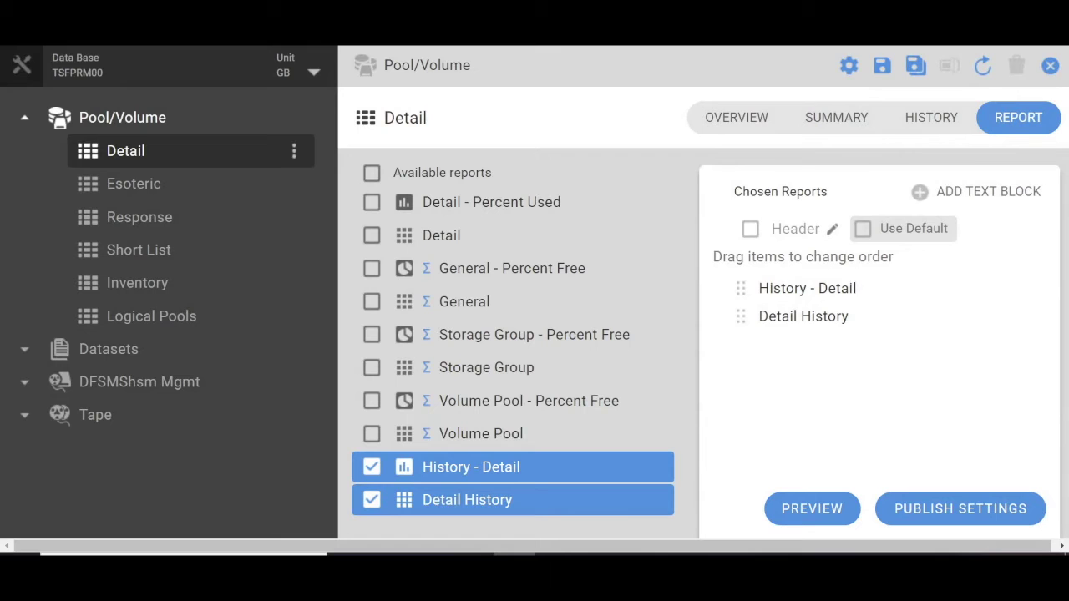
- Close the Pool/Volume Detail view and discard its unsaved changes
{"action": "left_click", "coordinate": [1050, 67]}
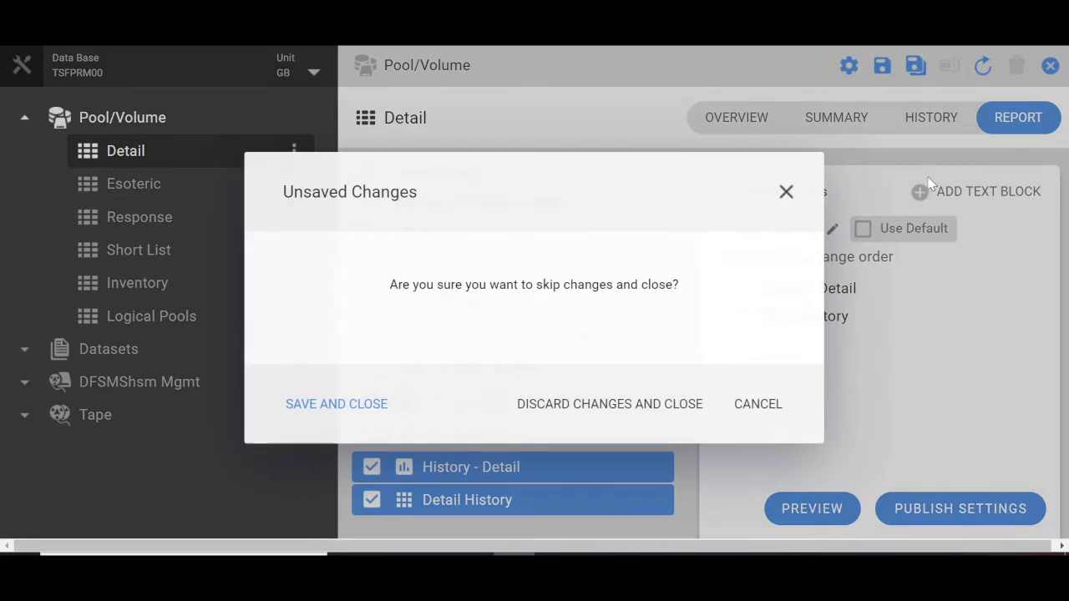
{"action": "left_click", "coordinate": [677, 403]}
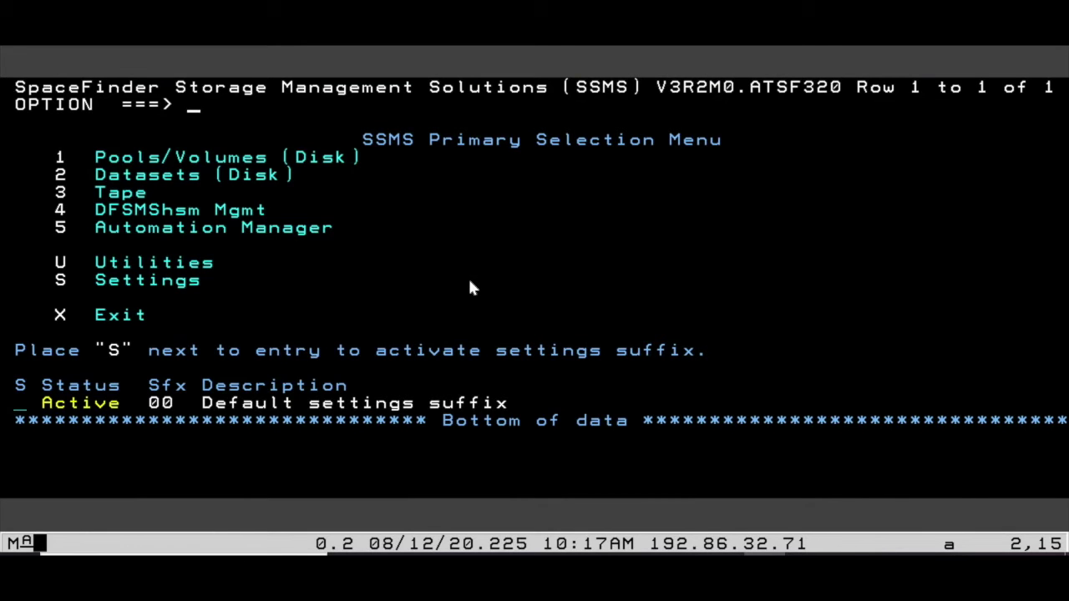
- In the SSMS mainframe terminal, open the Pools/Volumes Search/Filter panel and list the volumes with display option D
{"action": "type", "text": "1"}
{"action": "key", "text": "Return"}
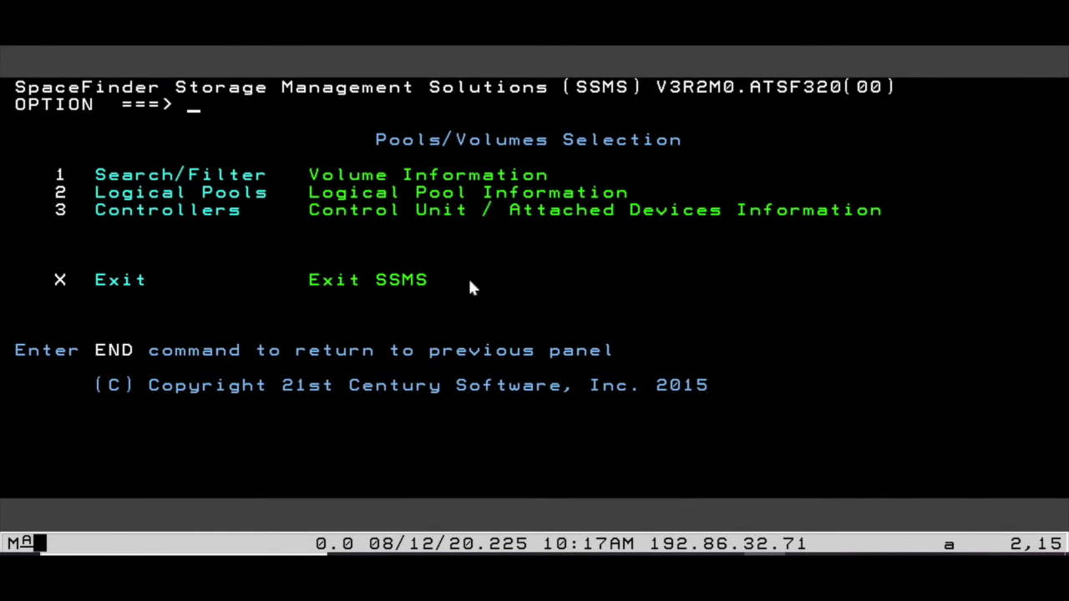
{"action": "type", "text": "1"}
{"action": "key", "text": "Return"}
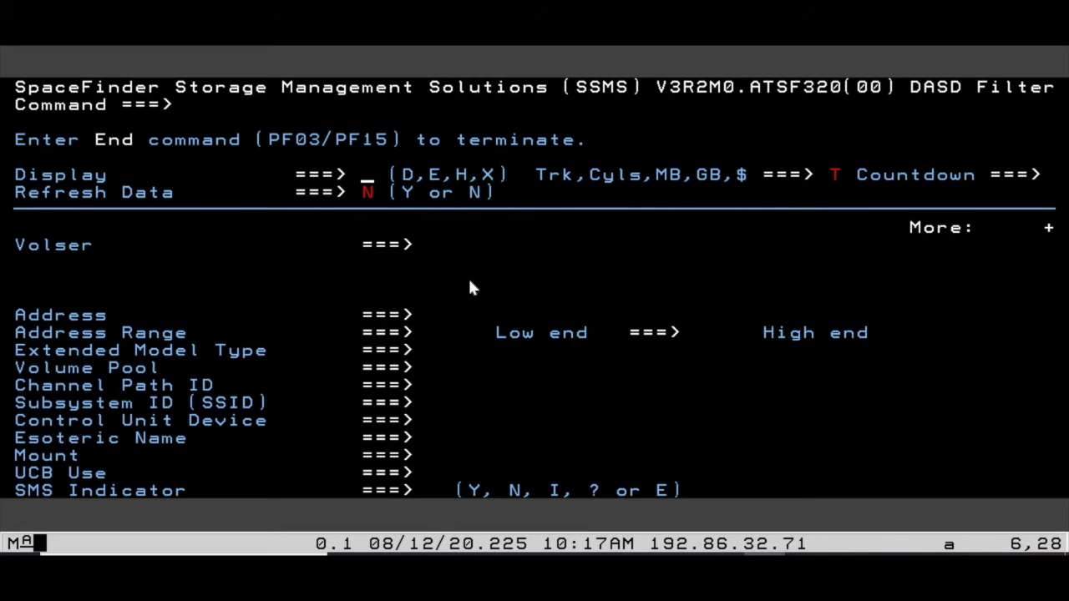
{"action": "type", "text": "d"}
{"action": "key", "text": "Return"}
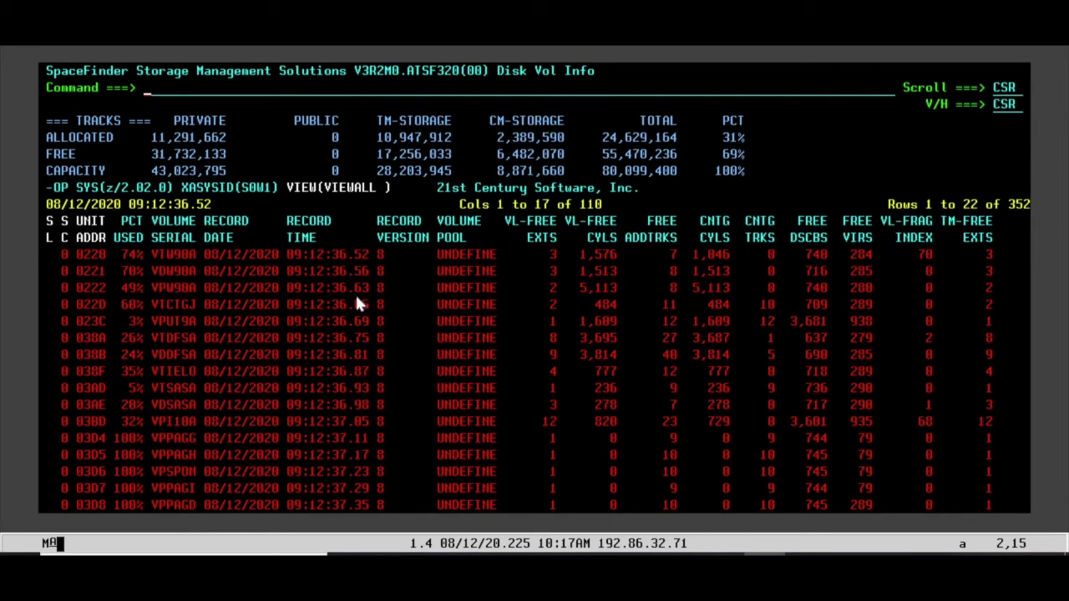
- Look through the disk volume list's further columns, from capacity and usage to device and control unit details
{"action": "key", "text": "F11"}
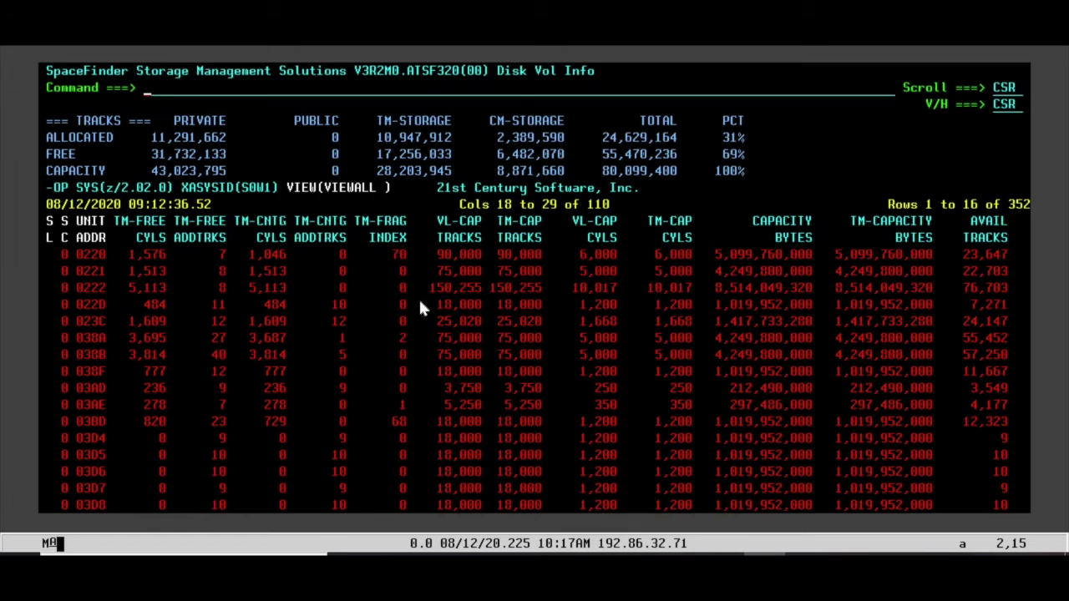
{"action": "key", "text": "F11"}
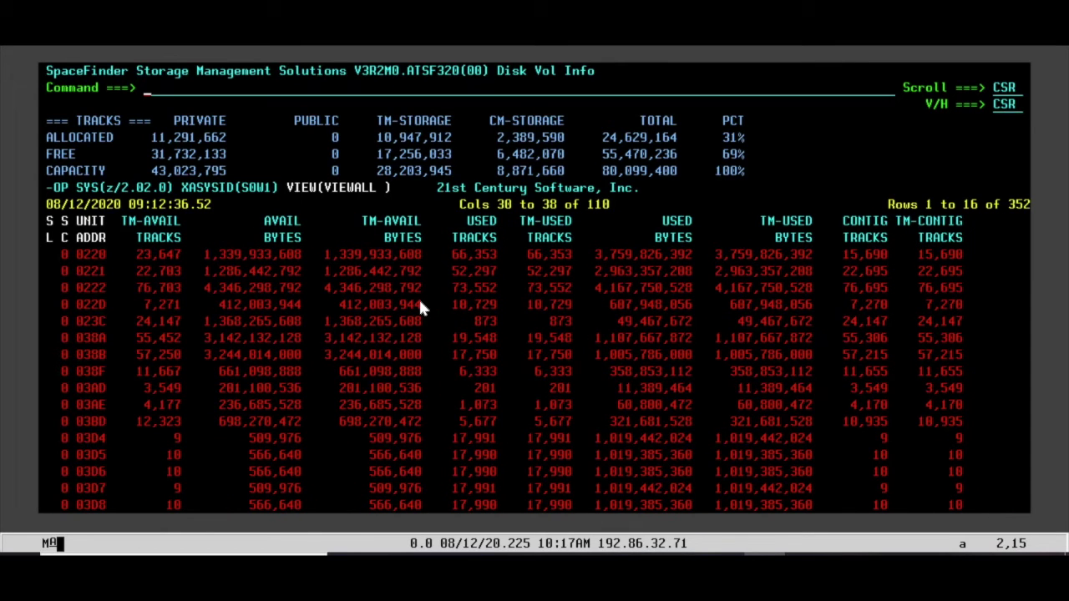
{"action": "key", "text": "F11"}
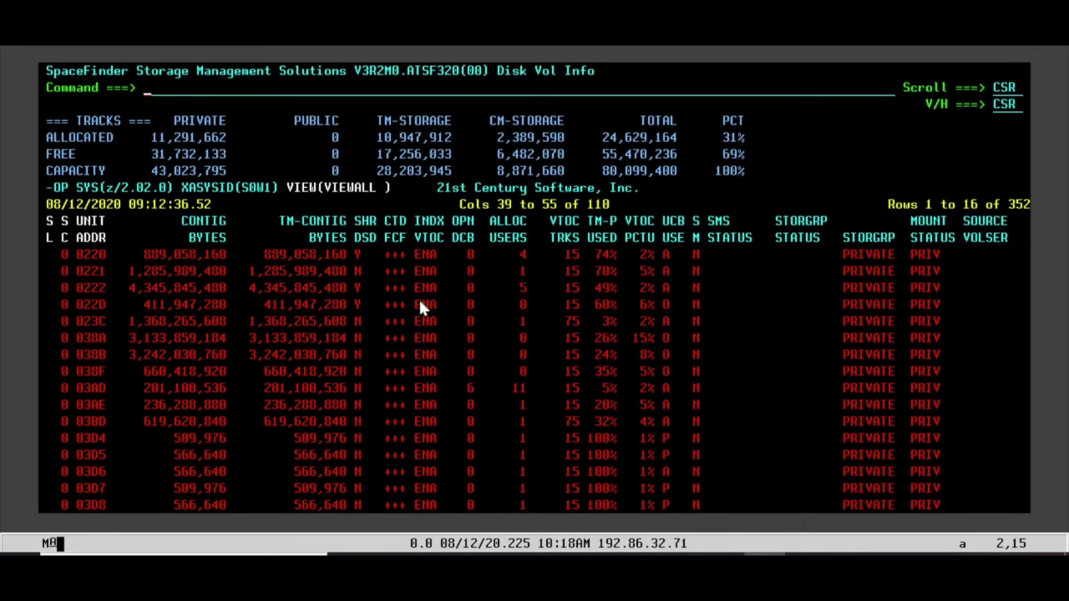
{"action": "key", "text": "F11"}
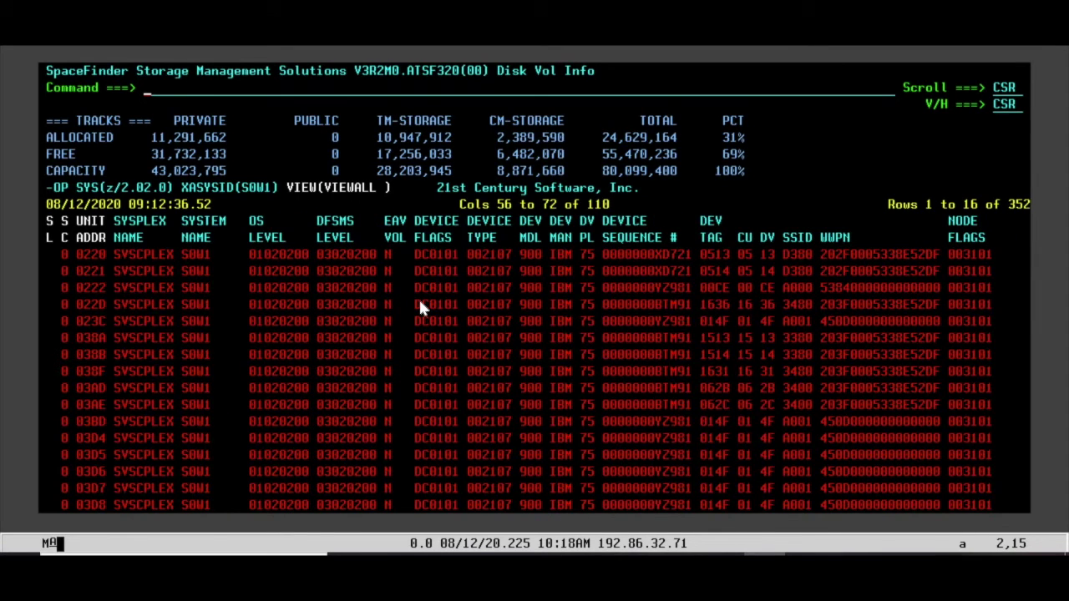
{"action": "key", "text": "F11"}
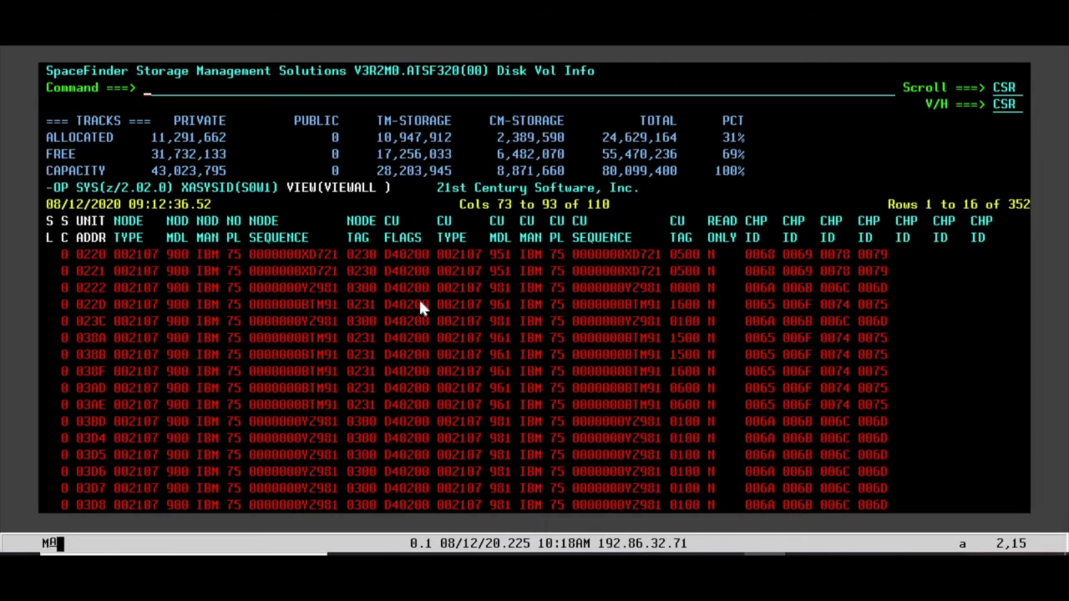
- Open the volume list's column layout settings, review the column sequence, headers, widths and truncation notes, and return to the list
{"action": "type", "text": "sort"}
{"action": "key", "text": "Return"}
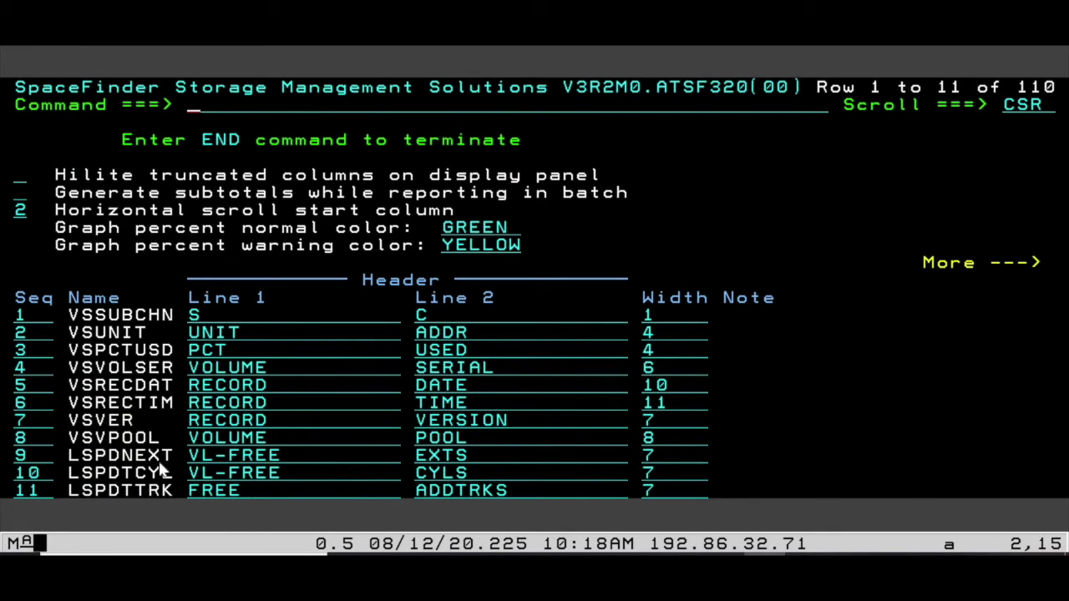
{"action": "scroll", "coordinate": [161, 473], "scroll_direction": "down", "scroll_amount": 3}
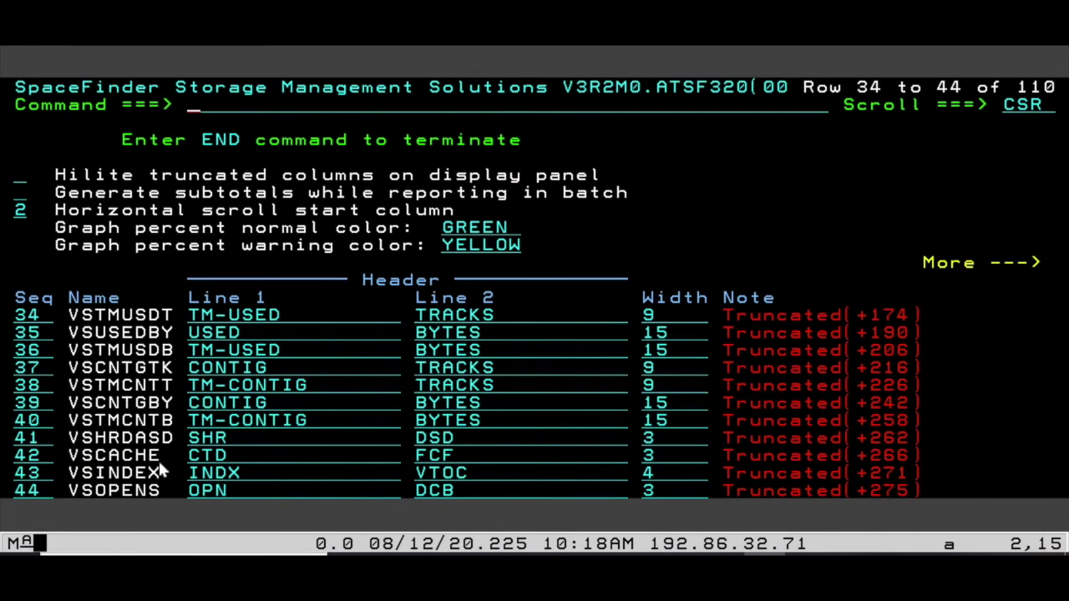
{"action": "scroll", "coordinate": [162, 473], "scroll_direction": "up", "scroll_amount": 2}
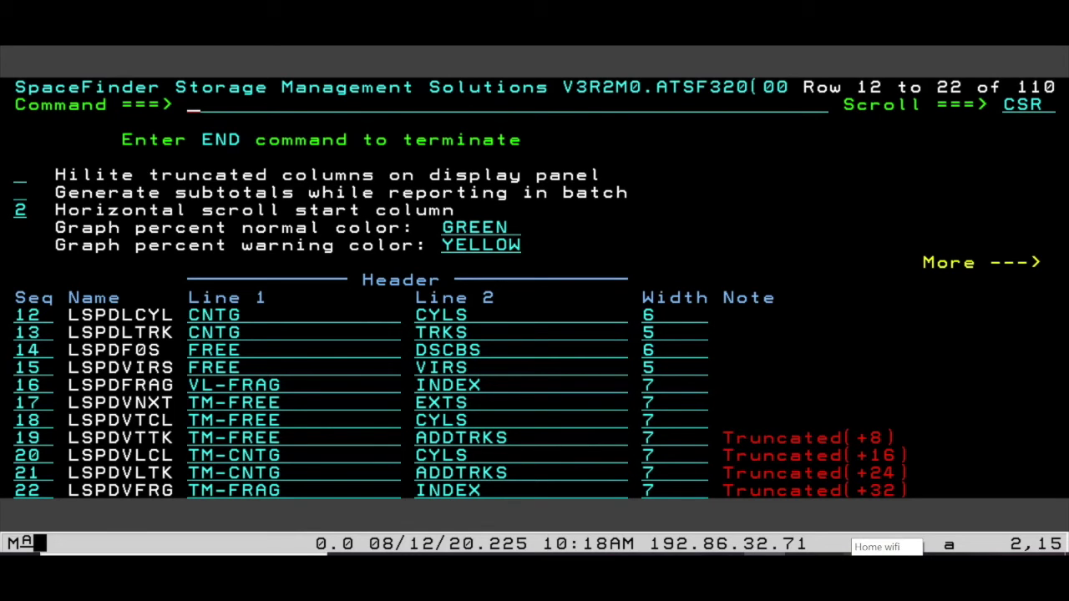
{"action": "key", "text": "F7"}
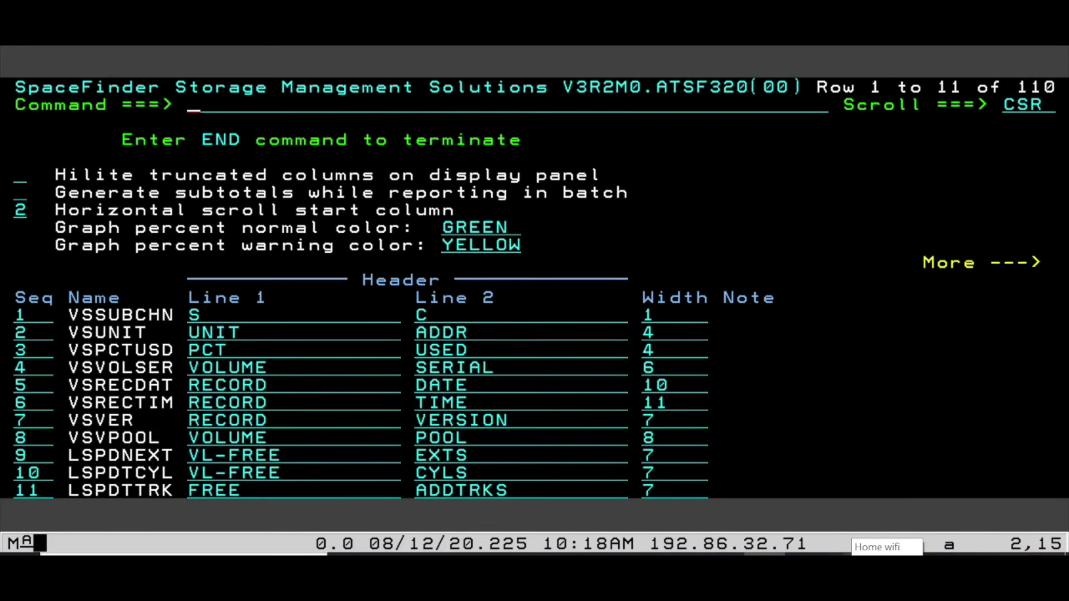
{"action": "key", "text": "F8"}
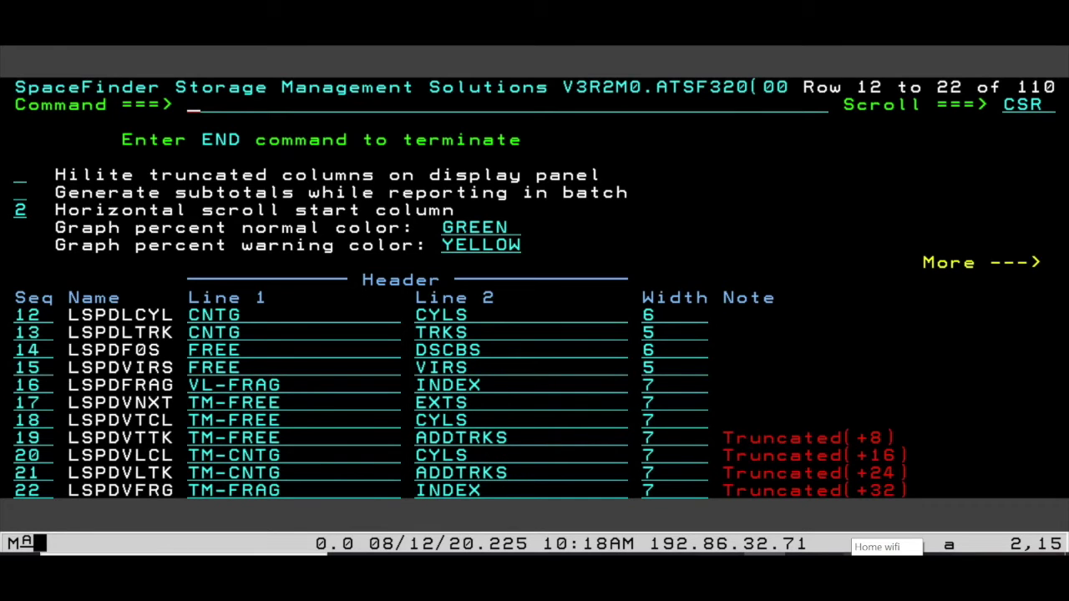
{"action": "key", "text": "F7"}
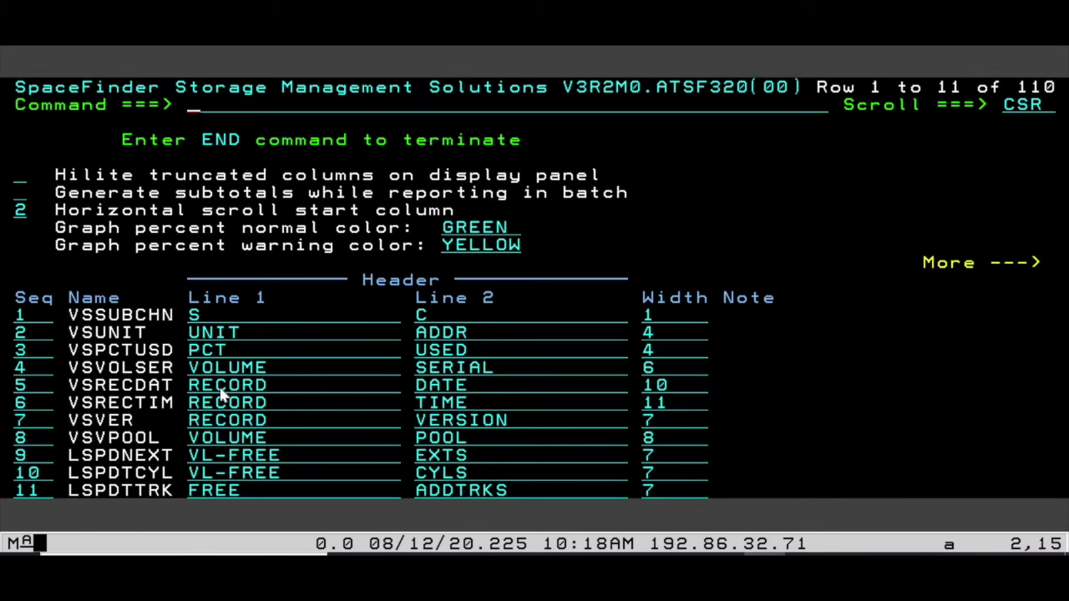
{"action": "key", "text": "F3"}
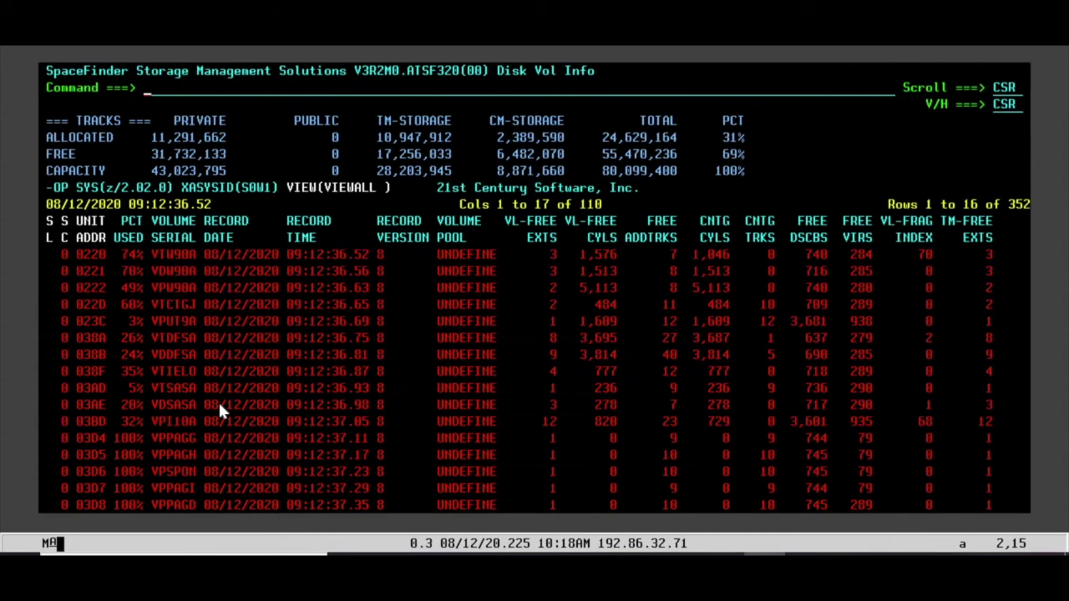
- Display the help on available line commands for the volume at unit 0220, and close it
{"action": "key", "text": "Tab"}
{"action": "key", "text": "Tab"}
{"action": "key", "text": "Tab"}
{"action": "key", "text": "F1"}
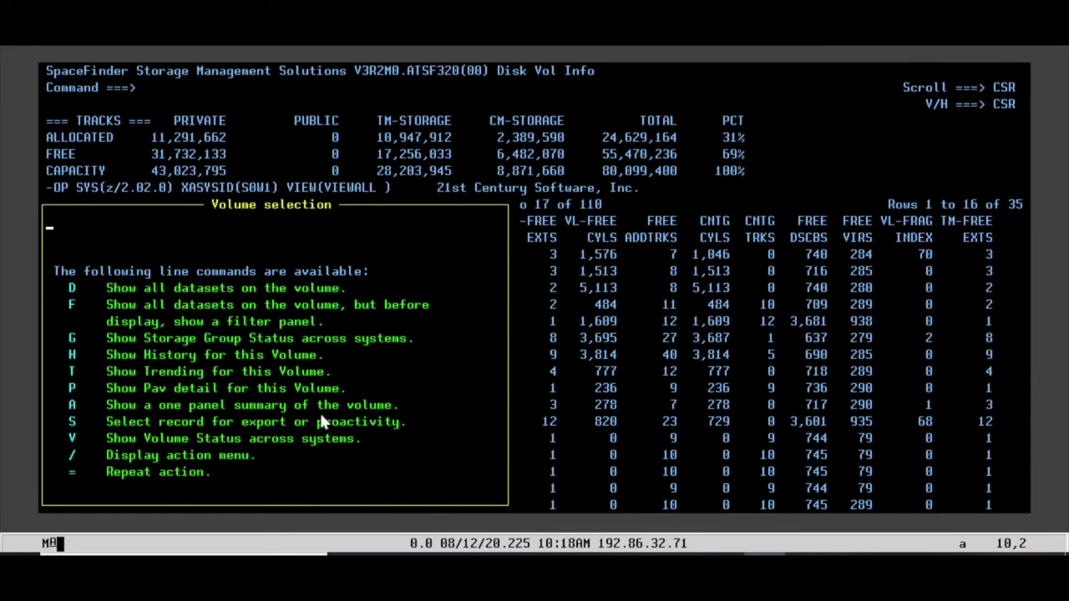
{"action": "key", "text": "Return"}
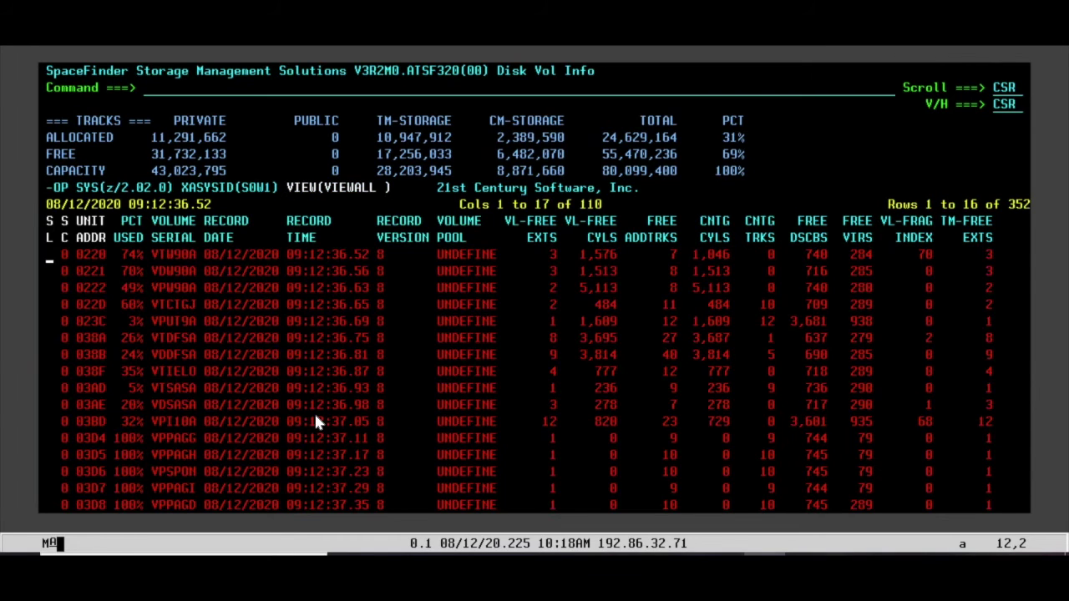
- Show trending for the volume at unit 0220, using a minimal interval of 1 hour and a maximum of 100 records
{"action": "type", "text": "t"}
{"action": "key", "text": "Return"}
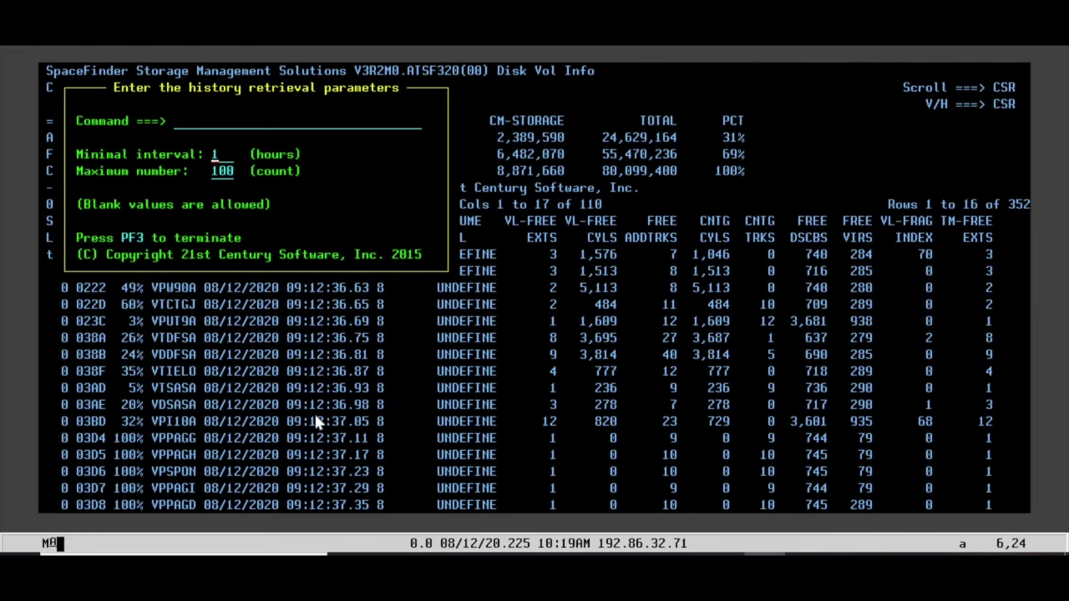
{"action": "key", "text": "Tab"}
{"action": "key", "text": "Return"}
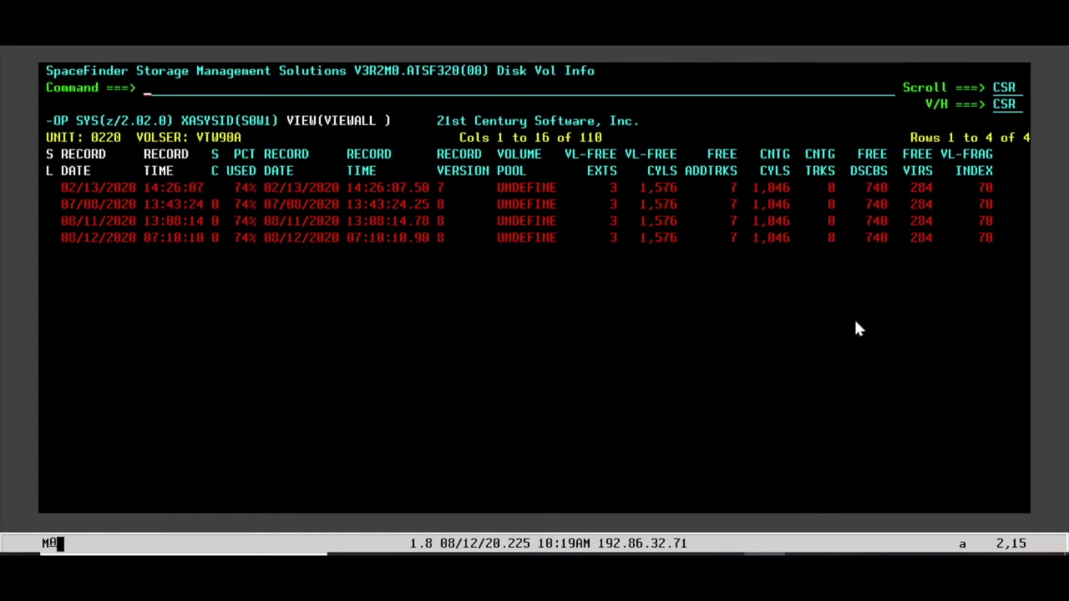
- Look through all columns of the history records for volume VTW90A, through to the catalog and DSCB fields
{"action": "key", "text": "F11"}
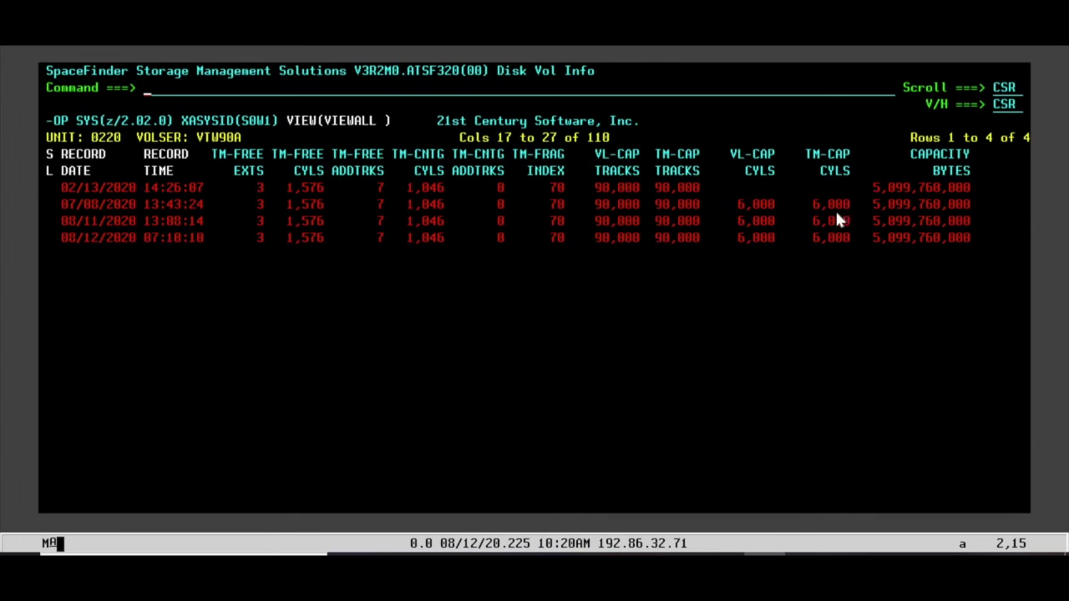
{"action": "key", "text": "F11"}
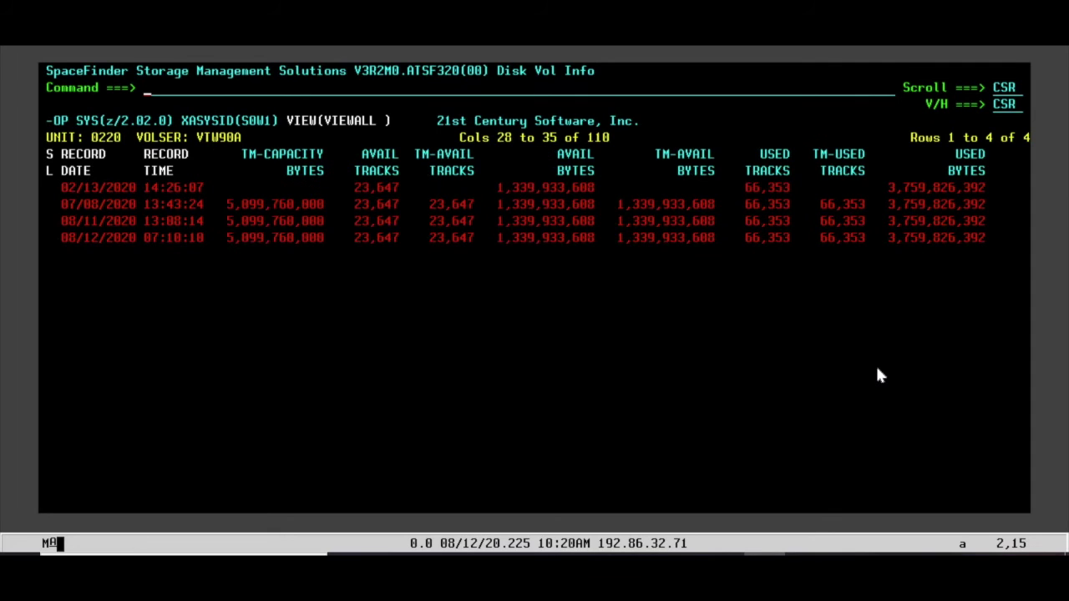
{"action": "key", "text": "F11"}
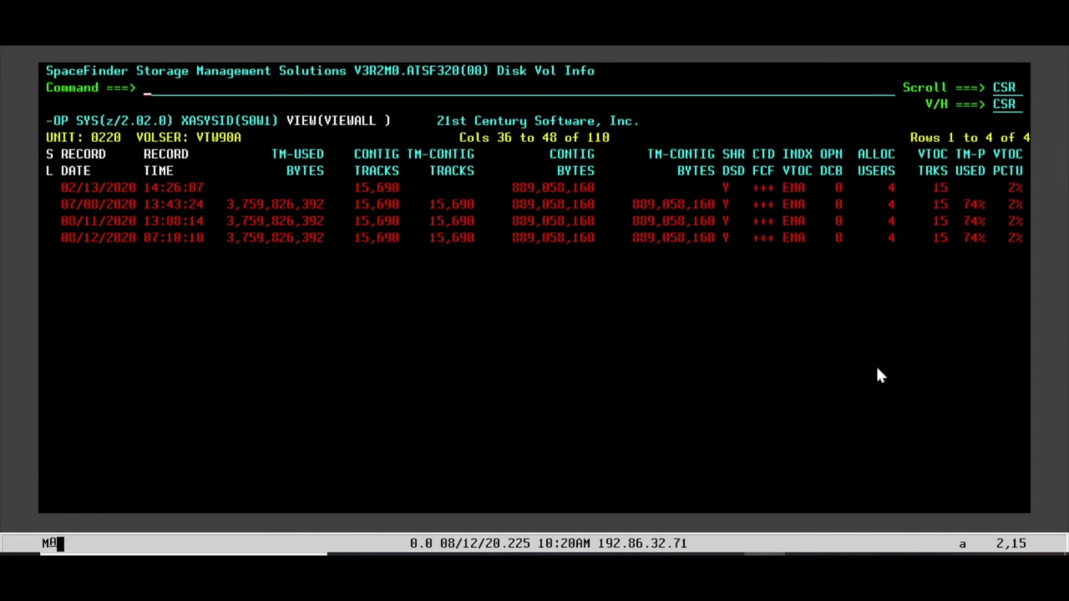
{"action": "key", "text": "F11"}
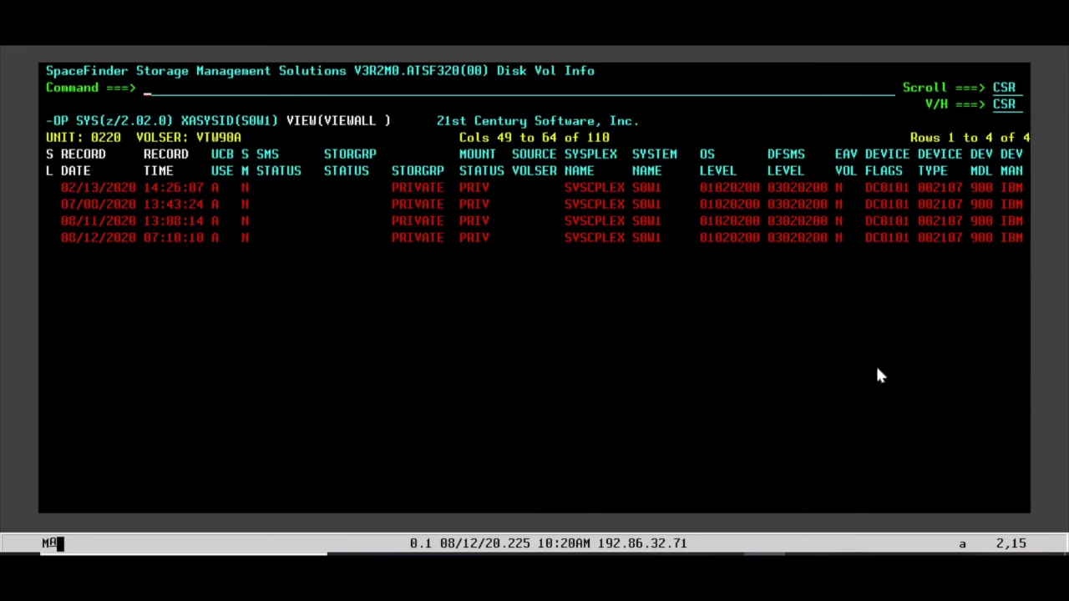
{"action": "key", "text": "F11"}
{"action": "key", "text": "F11"}
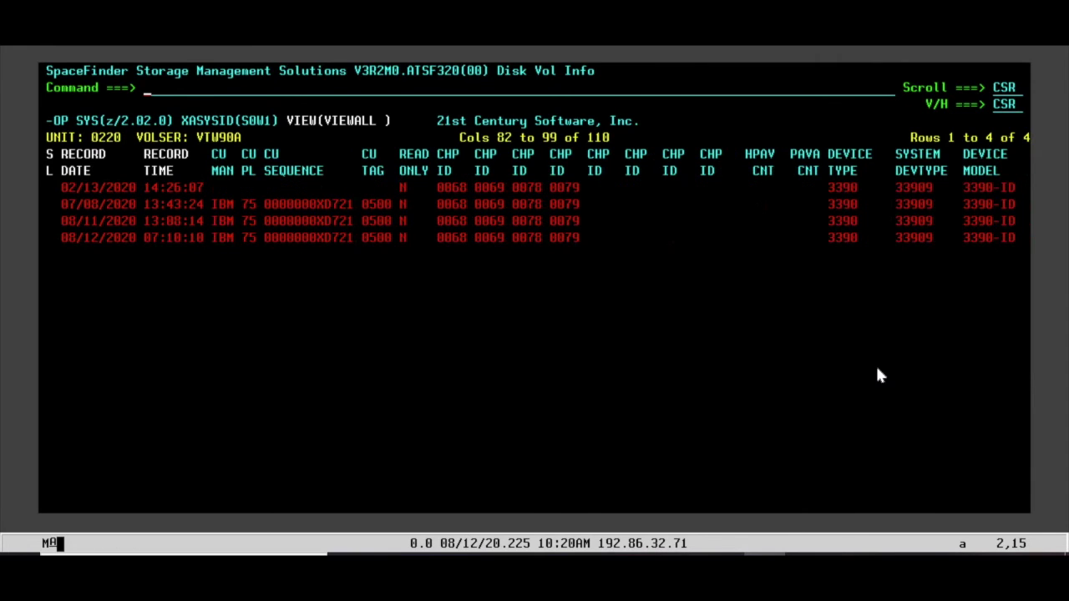
{"action": "key", "text": "F11"}
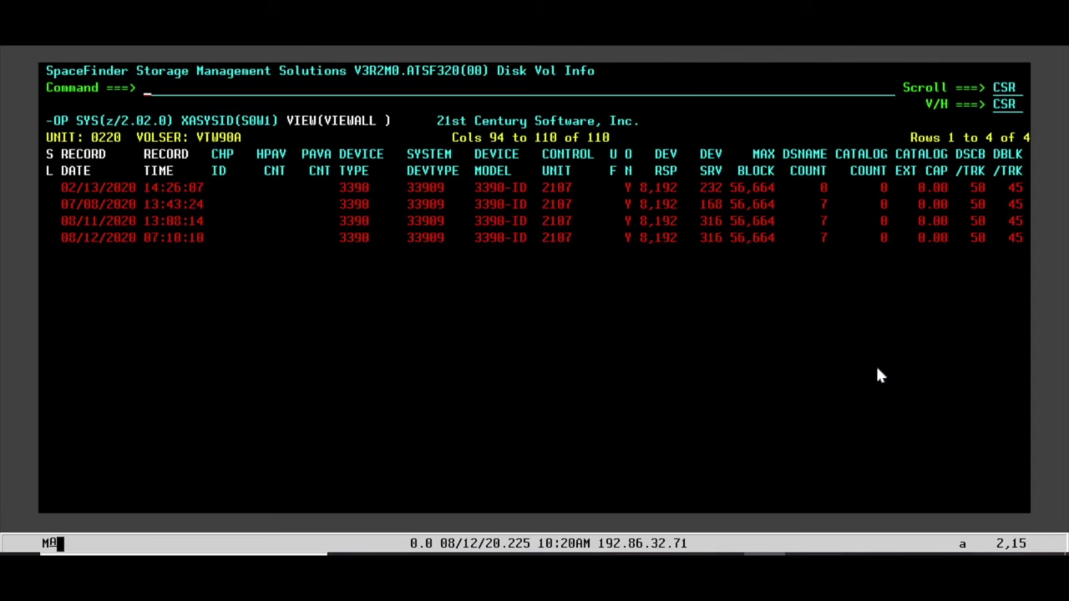
- Open the SSMS Report Tool for the volume's history records and choose to change the output layout
{"action": "type", "text": "report"}
{"action": "key", "text": "Return"}
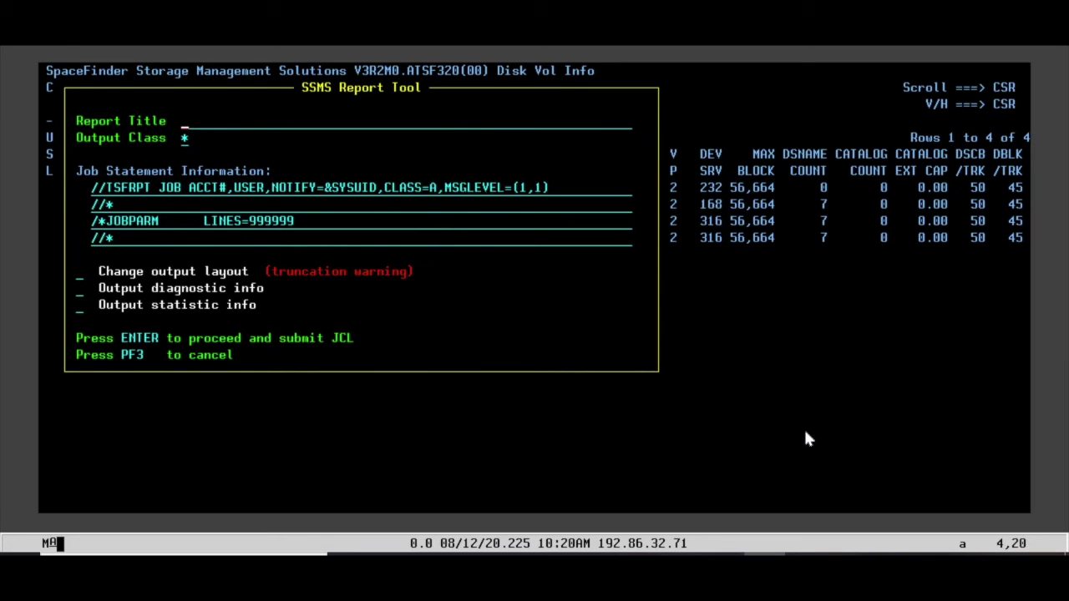
{"action": "key", "text": "Tab"}
{"action": "key", "text": "Tab"}
{"action": "key", "text": "Tab"}
{"action": "key", "text": "Tab"}
{"action": "key", "text": "Tab"}
{"action": "key", "text": "Tab"}
{"action": "key", "text": "Tab"}
{"action": "type", "text": "s"}
{"action": "key", "text": "Return"}
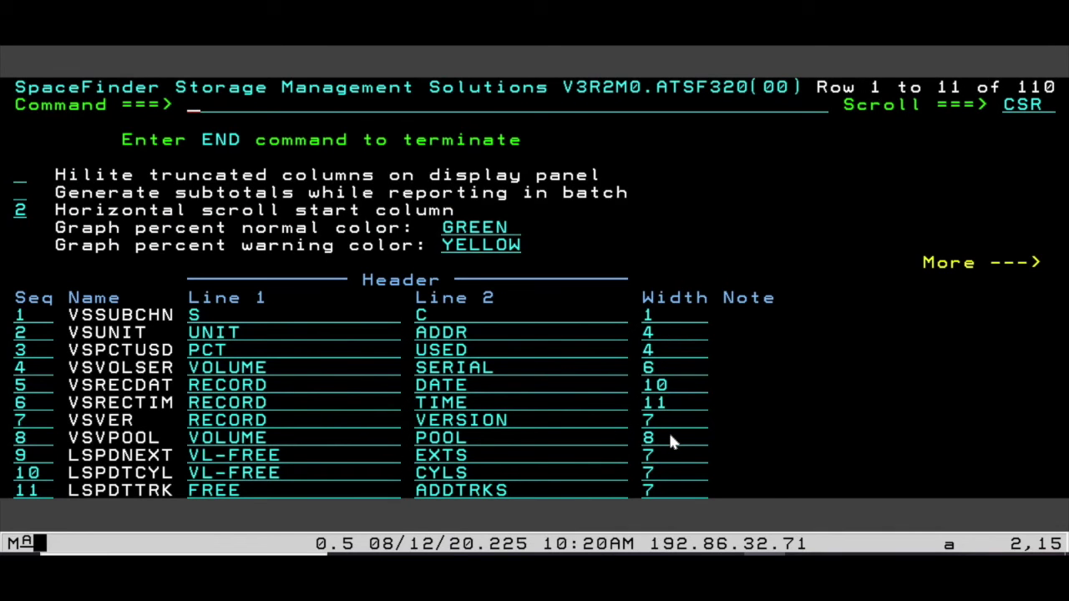
- Review the report's column sequence, headers, widths and truncation notes across the whole output layout, and return to the report settings
{"action": "key", "text": "F8"}
{"action": "key", "text": "F8"}
{"action": "key", "text": "F8"}
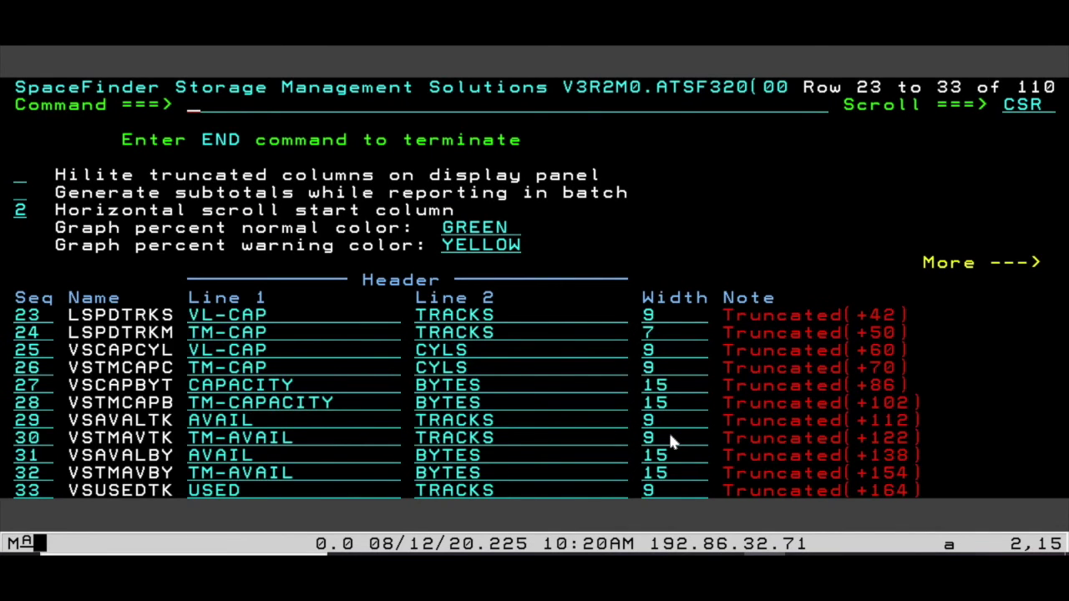
{"action": "key", "text": "F8"}
{"action": "key", "text": "F8"}
{"action": "key", "text": "F8"}
{"action": "key", "text": "F8"}
{"action": "key", "text": "F8"}
{"action": "key", "text": "F8"}
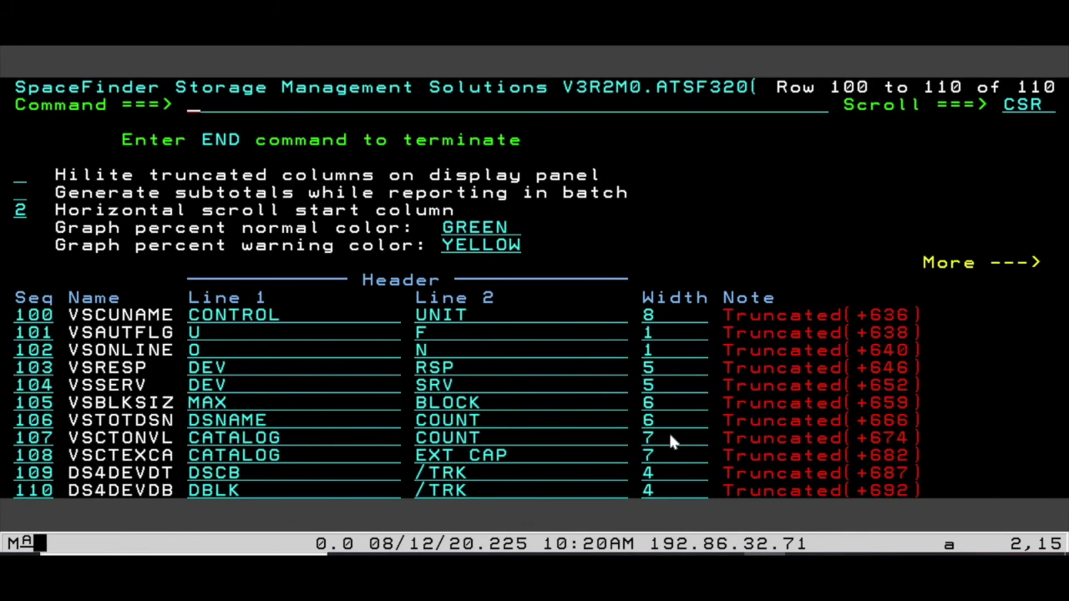
{"action": "key", "text": "F8"}
{"action": "key", "text": "F7"}
{"action": "key", "text": "F7"}
{"action": "key", "text": "F7"}
{"action": "key", "text": "F7"}
{"action": "key", "text": "F7"}
{"action": "key", "text": "F7"}
{"action": "key", "text": "F7"}
{"action": "key", "text": "F7"}
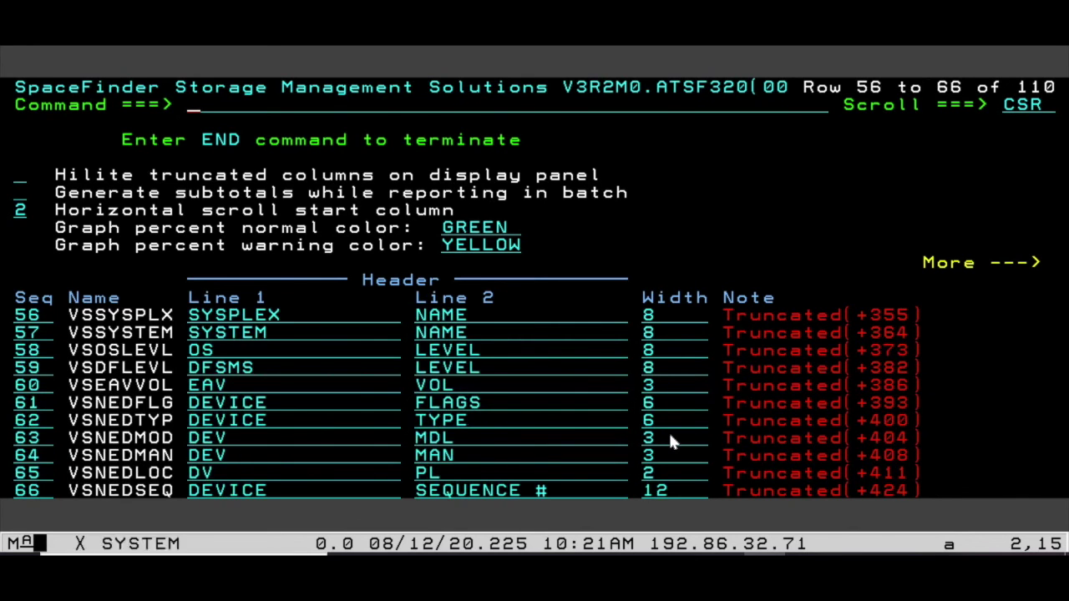
{"action": "key", "text": "F7"}
{"action": "key", "text": "F7"}
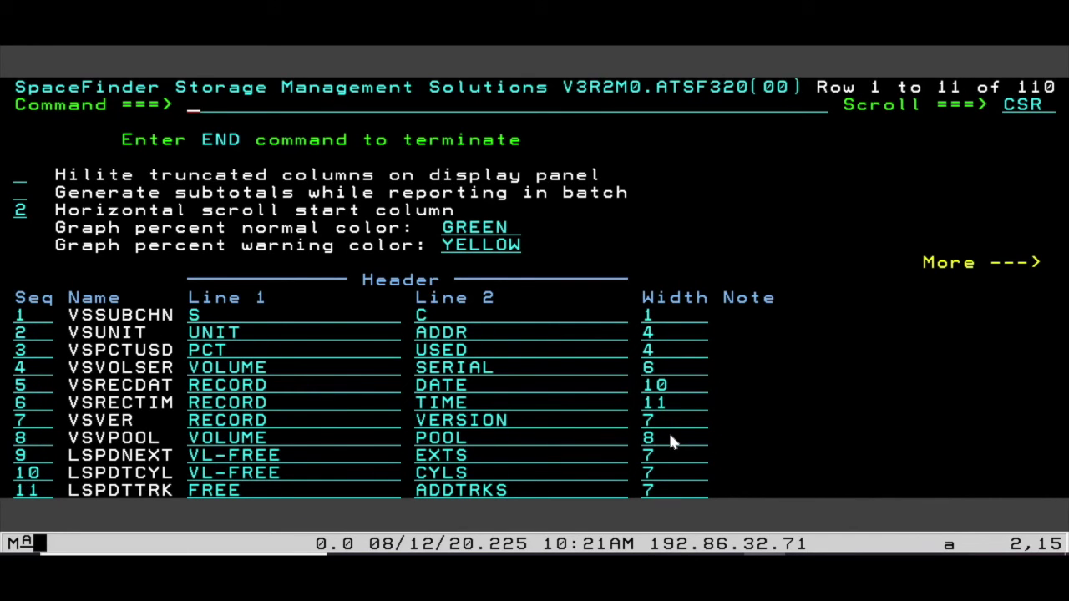
{"action": "key", "text": "F8"}
{"action": "key", "text": "F8"}
{"action": "key", "text": "F8"}
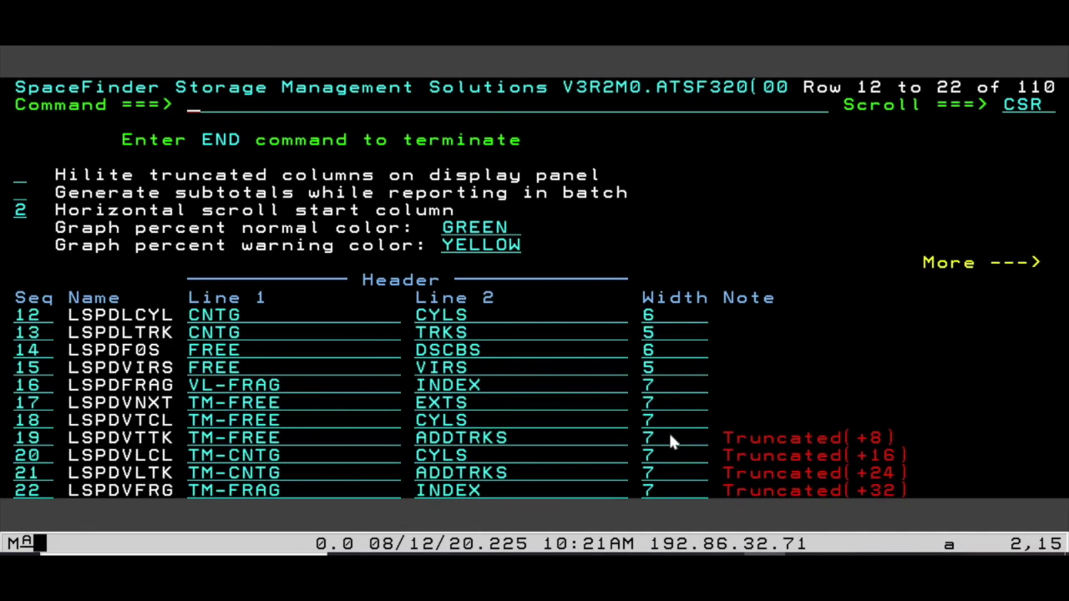
{"action": "key", "text": "F7"}
{"action": "key", "text": "F7"}
{"action": "key", "text": "F7"}
{"action": "key", "text": "Return"}
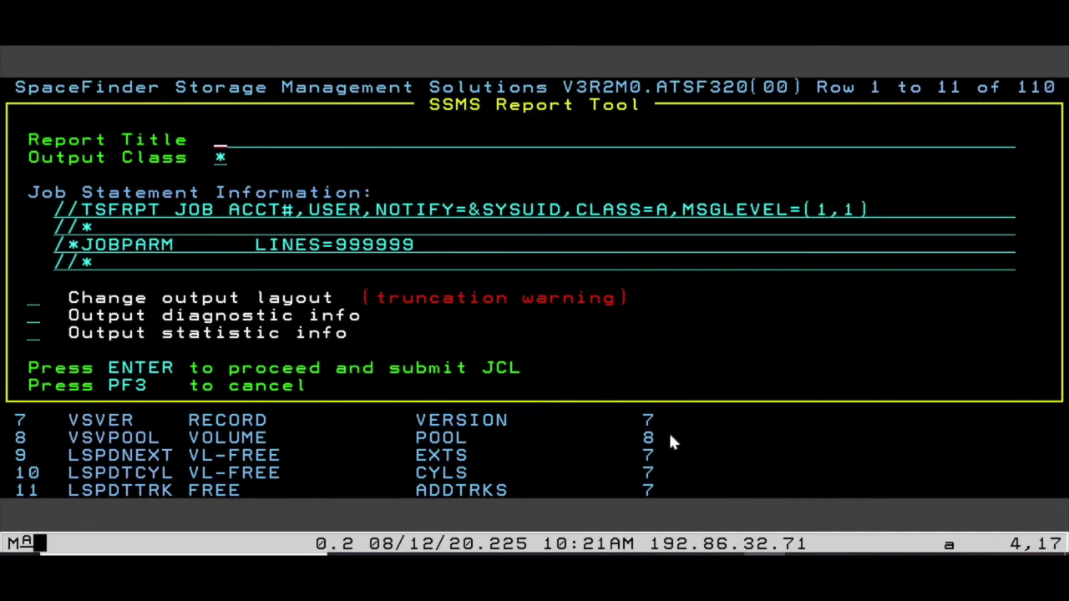
- Submit the report JCL despite the truncation caution and open the SDSF status of jobs in a second ISPF screen
{"action": "key", "text": "Return"}
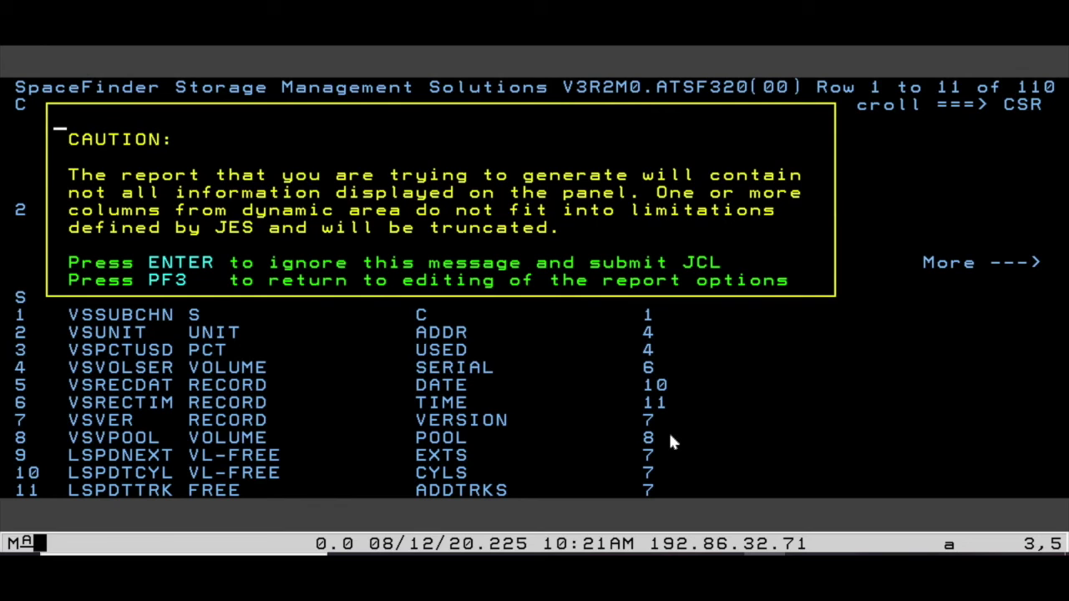
{"action": "key", "text": "Return"}
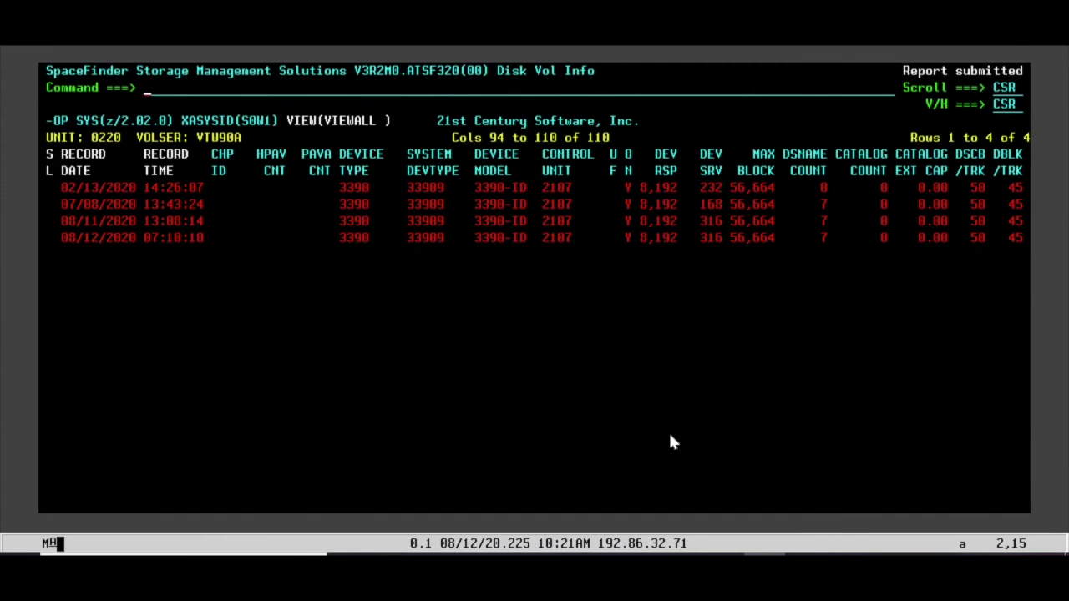
{"action": "key", "text": "F2"}
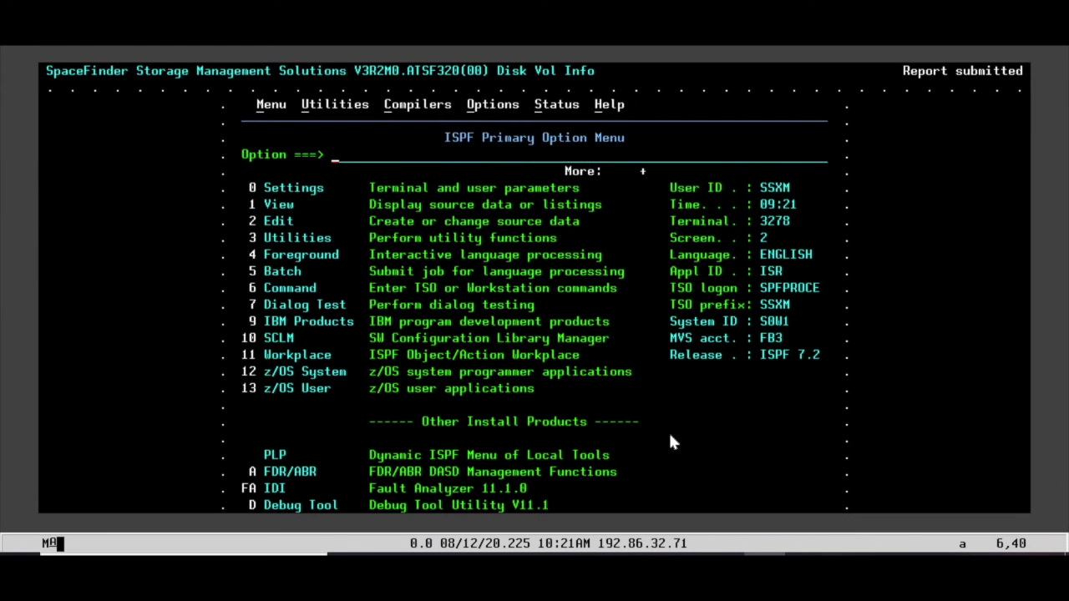
{"action": "type", "text": "sd"}
{"action": "key", "text": "Return"}
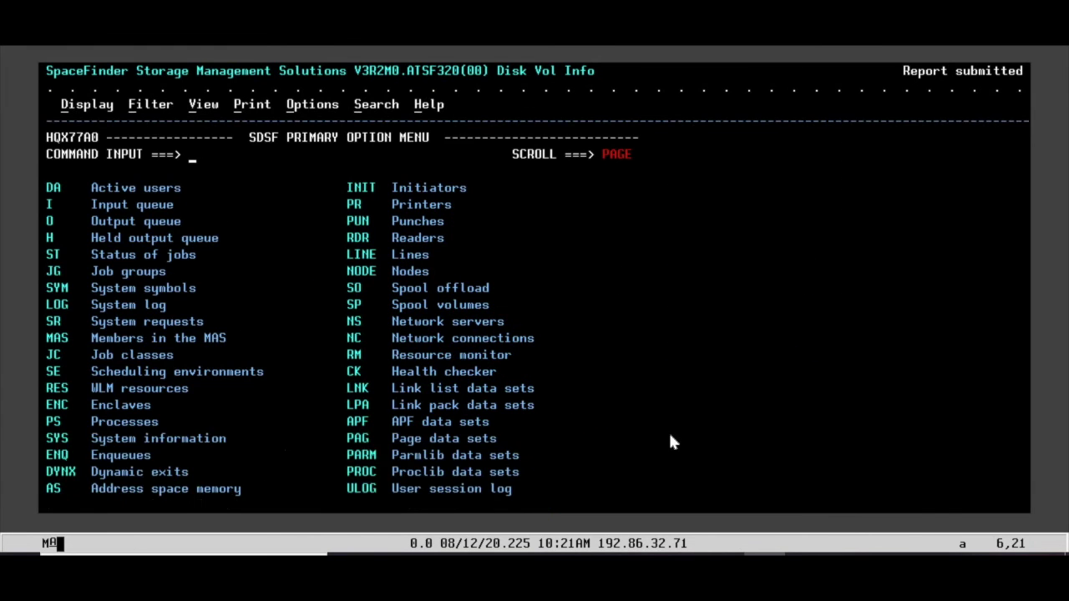
{"action": "type", "text": "st"}
{"action": "key", "text": "Return"}
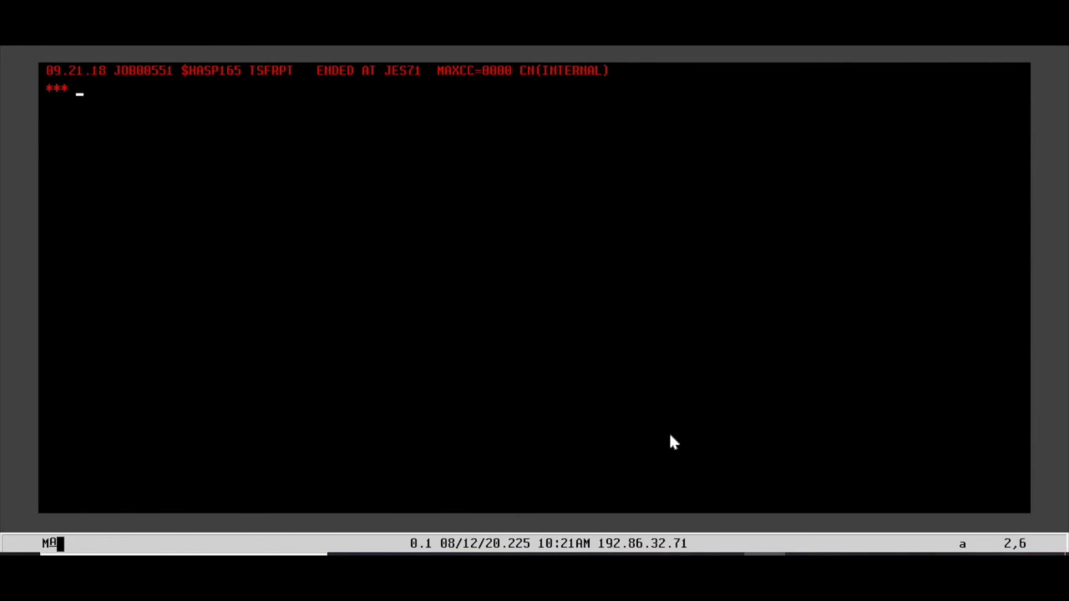
{"action": "key", "text": "Return"}
- List the output data sets of the TSFRPT job with ID JOB00543
{"action": "key", "text": "Tab"}
{"action": "key", "text": "Tab"}
{"action": "key", "text": "Tab"}
{"action": "key", "text": "Tab"}
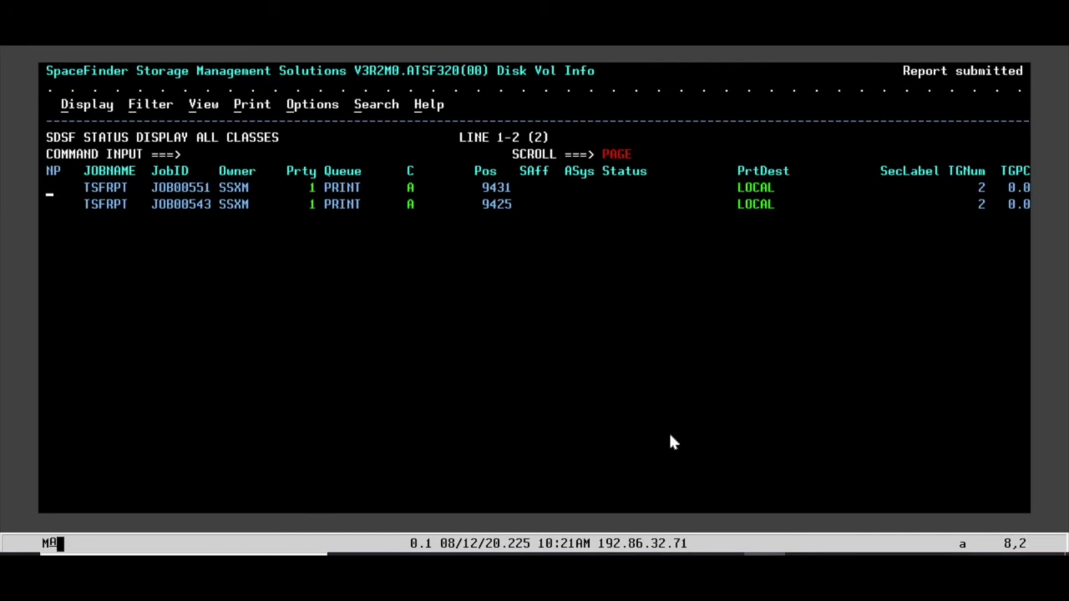
{"action": "key", "text": "Tab"}
{"action": "type", "text": "?"}
{"action": "key", "text": "Return"}
- Open the job's SYSUT2 data set from step TSFREPRT to view the generated history report
{"action": "key", "text": "Tab"}
{"action": "key", "text": "Tab"}
{"action": "key", "text": "Tab"}
{"action": "key", "text": "Tab"}
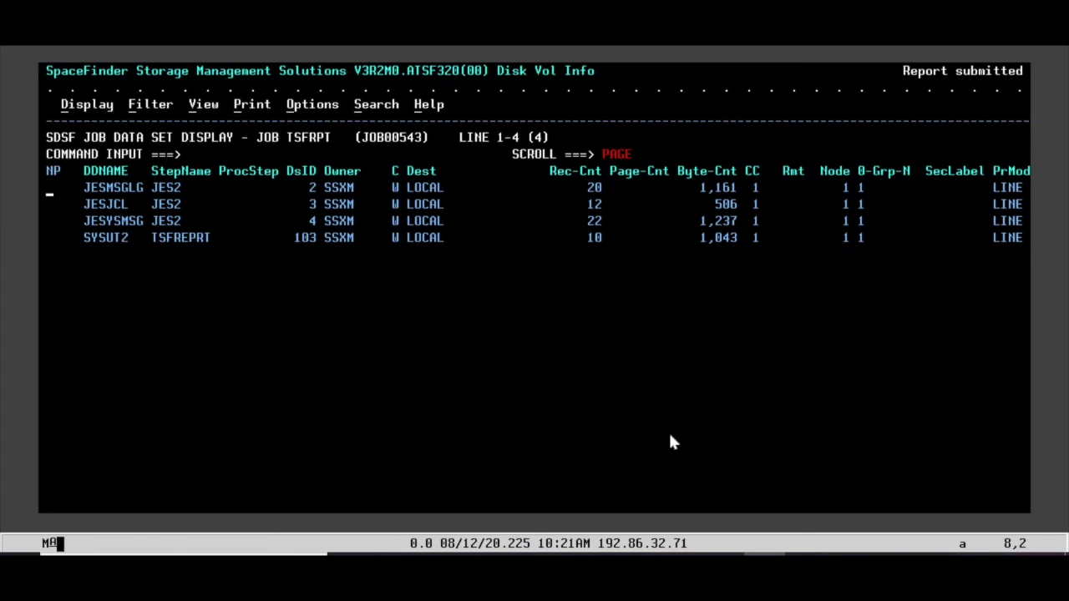
{"action": "type", "text": "s"}
{"action": "key", "text": "Return"}
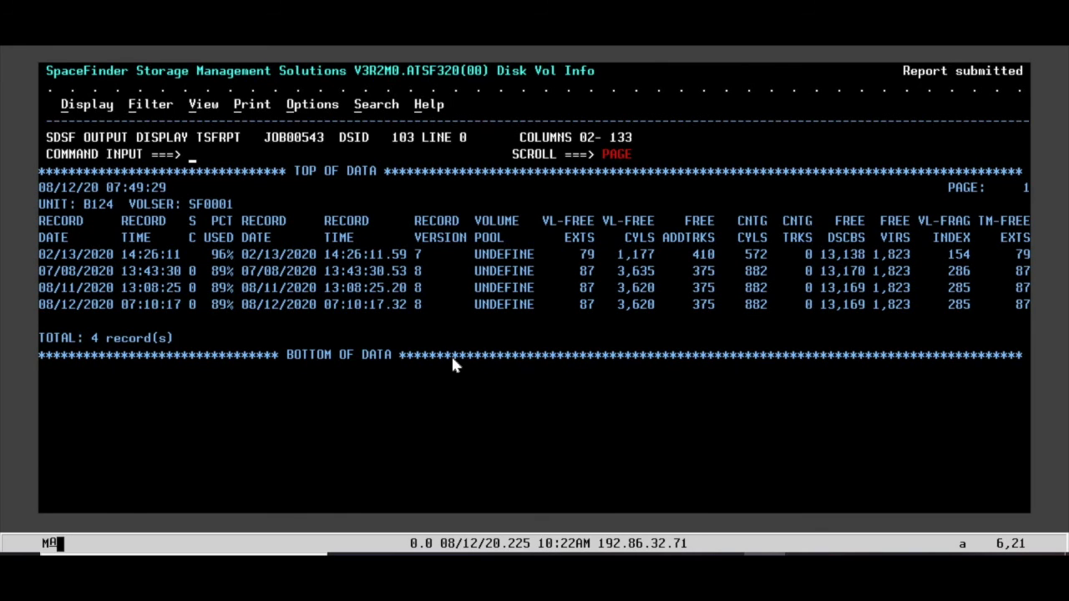
- Leave the report output and exit SDSF and the second ISPF screen to return to the volume history records
{"action": "key", "text": "F3"}
{"action": "key", "text": "F3"}
{"action": "key", "text": "F3"}
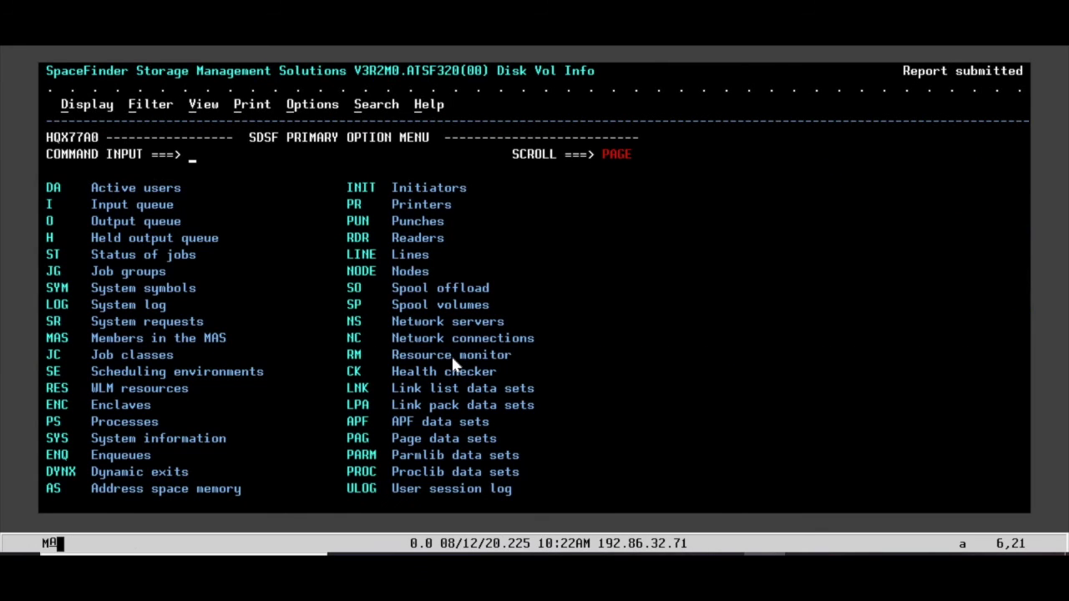
{"action": "type", "text": "=x"}
{"action": "key", "text": "Return"}
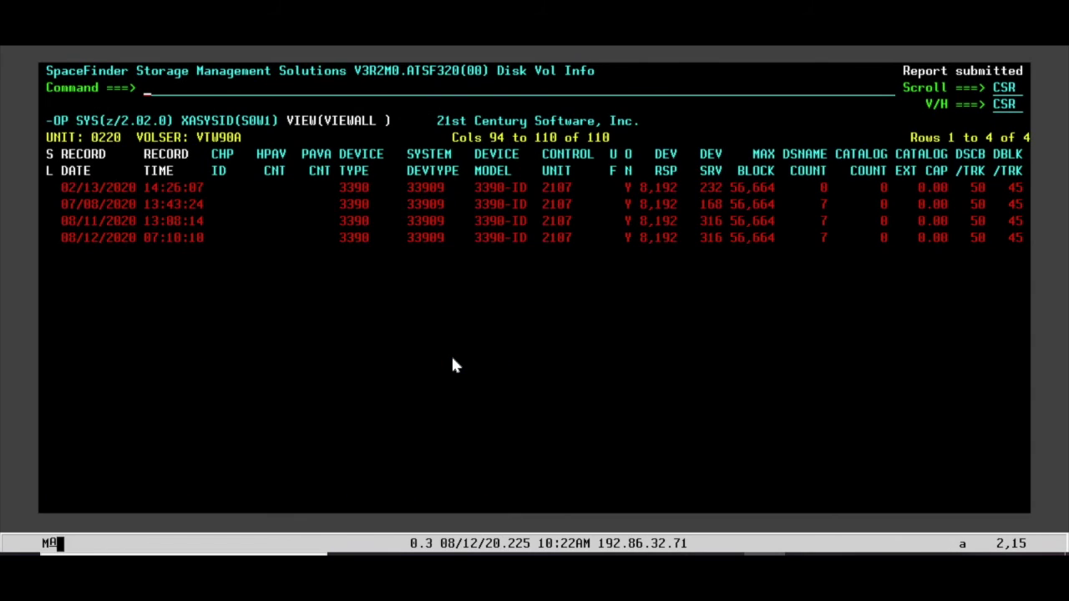
- Go back to the DASD filter and display the disk volume information for volser SF0001
{"action": "key", "text": "F3"}
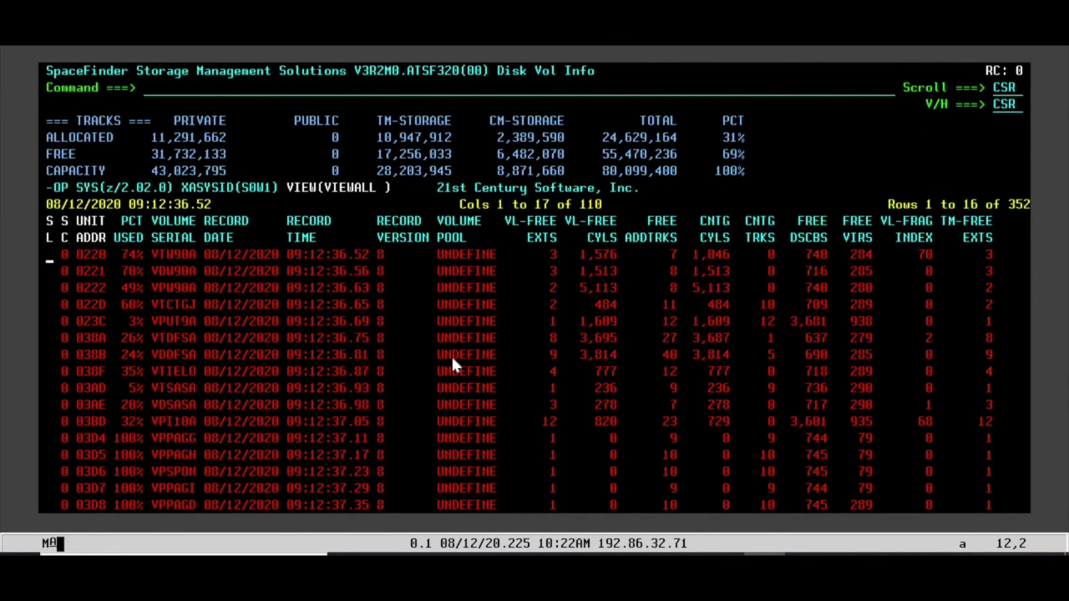
{"action": "key", "text": "F3"}
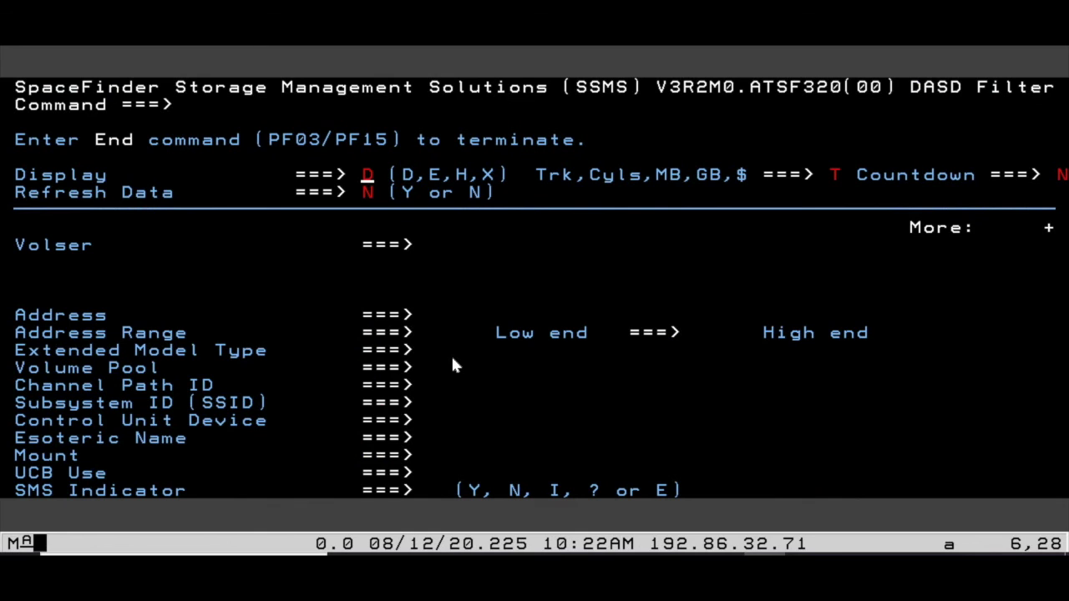
{"action": "key", "text": "Tab"}
{"action": "key", "text": "Tab"}
{"action": "key", "text": "Tab"}
{"action": "type", "text": "sf000"}
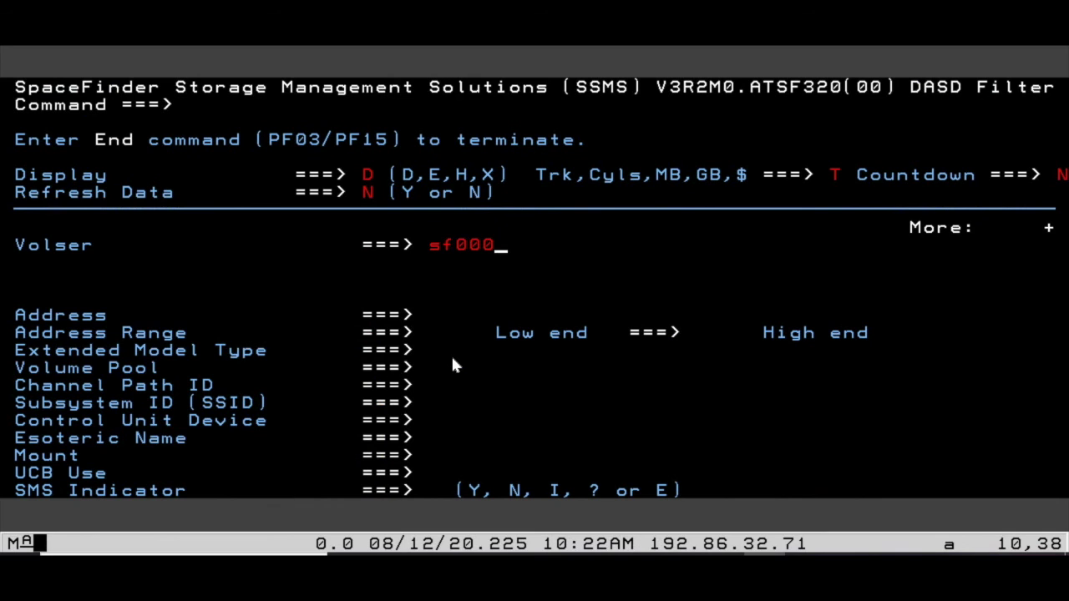
{"action": "type", "text": "1"}
{"action": "key", "text": "Return"}
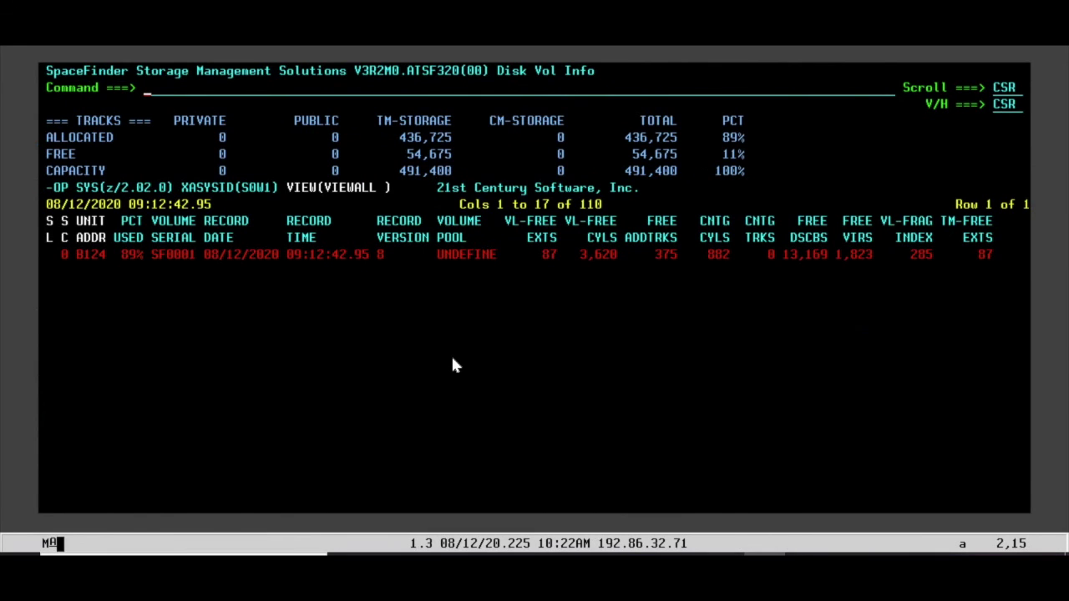
- Look up the line commands available for the SF0001 volume row and close the help
{"action": "key", "text": "Tab"}
{"action": "key", "text": "Tab"}
{"action": "key", "text": "Tab"}
{"action": "key", "text": "F1"}
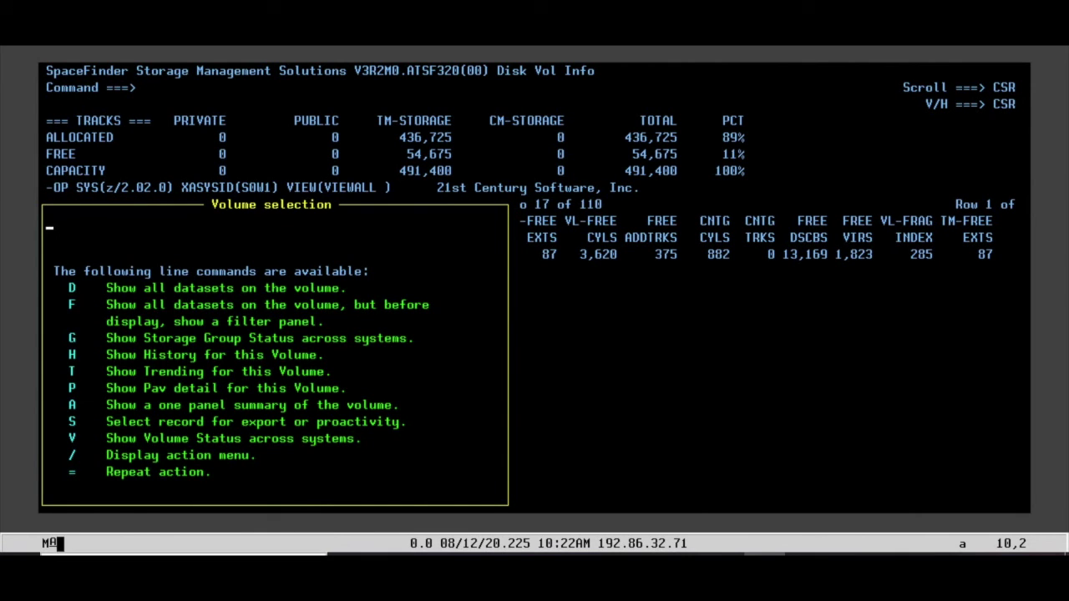
{"action": "key", "text": "F3"}
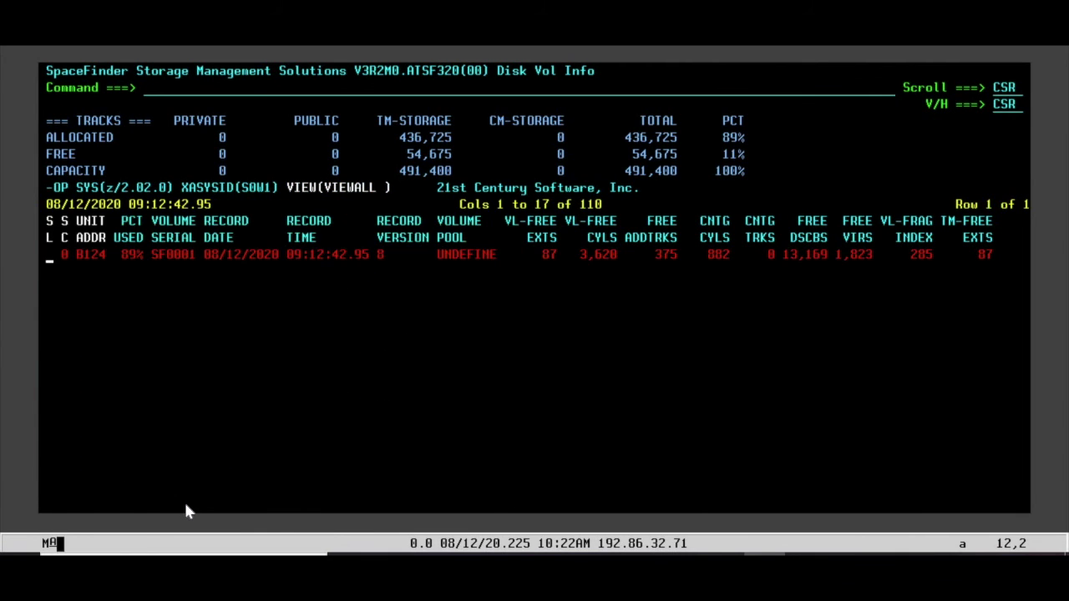
- Show trending for volume SF0001 using a minimal interval of 1 hour and a maximum number of 100
{"action": "type", "text": "t"}
{"action": "key", "text": "Return"}
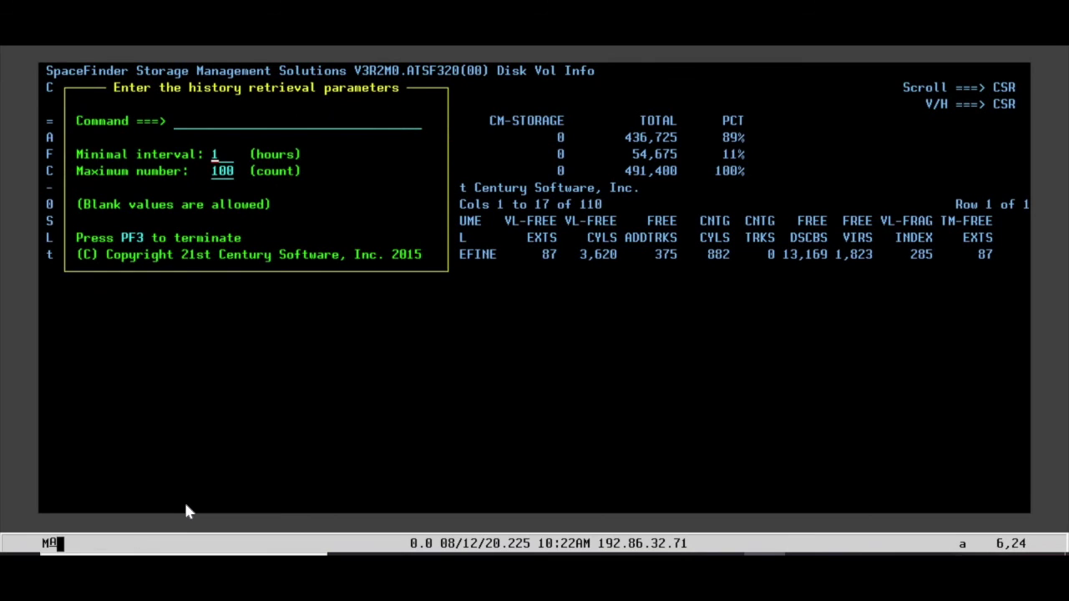
{"action": "key", "text": "Tab"}
{"action": "key", "text": "Return"}
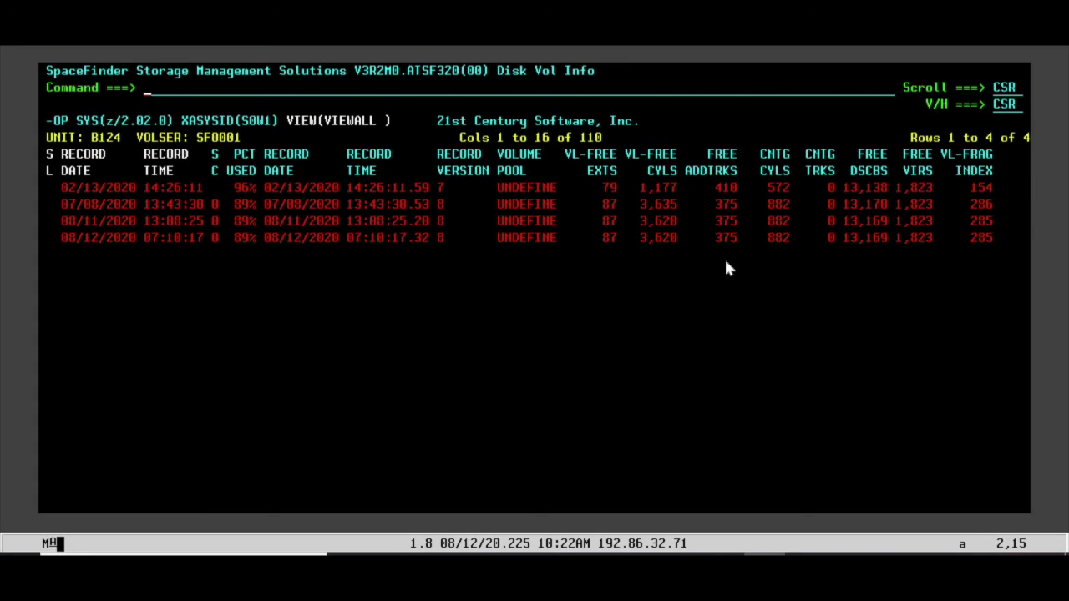
- Leave the trending records and back out of the volume panels to the SSMS Primary Selection Menu
{"action": "key", "text": "F3"}
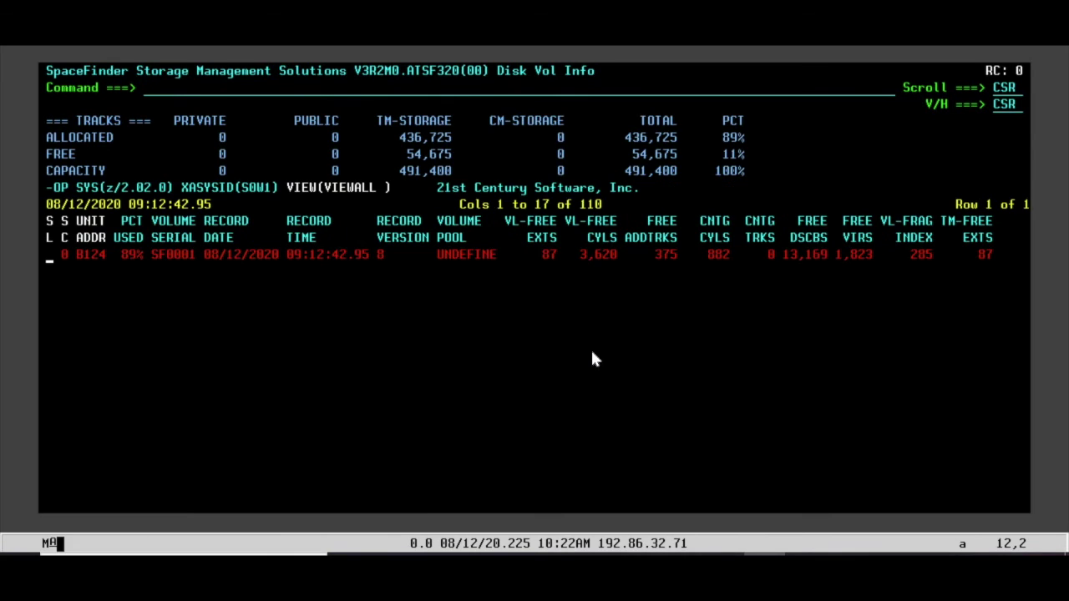
{"action": "key", "text": "F3"}
{"action": "key", "text": "F3"}
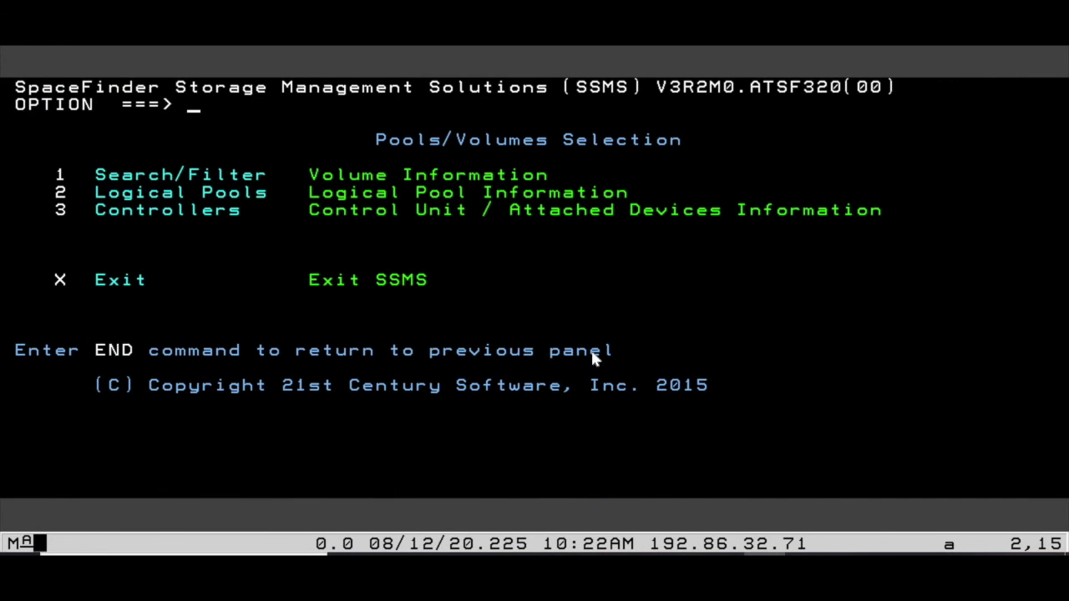
{"action": "key", "text": "F3"}
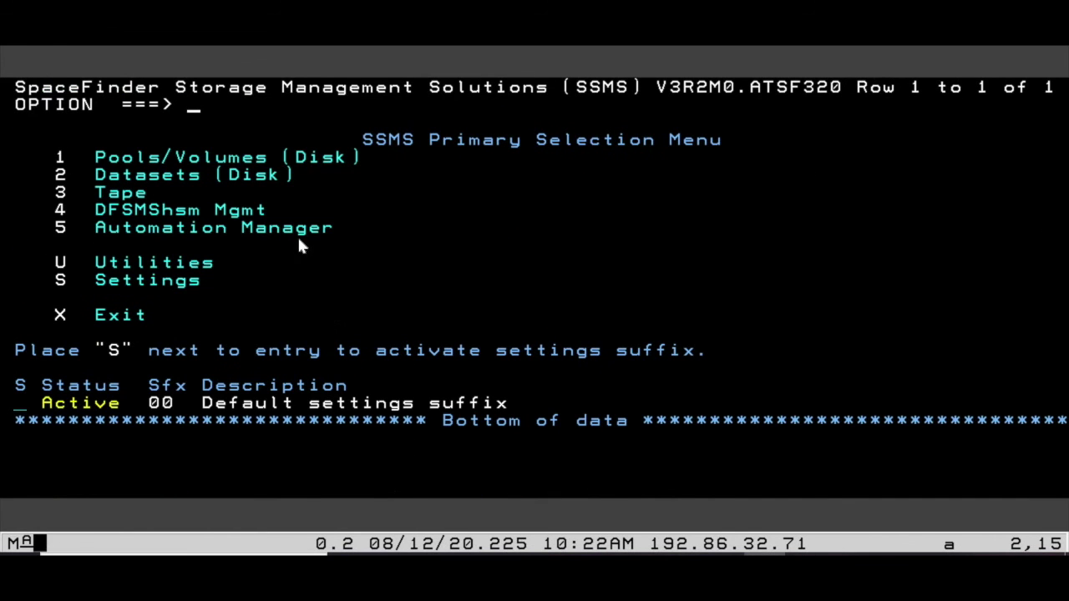